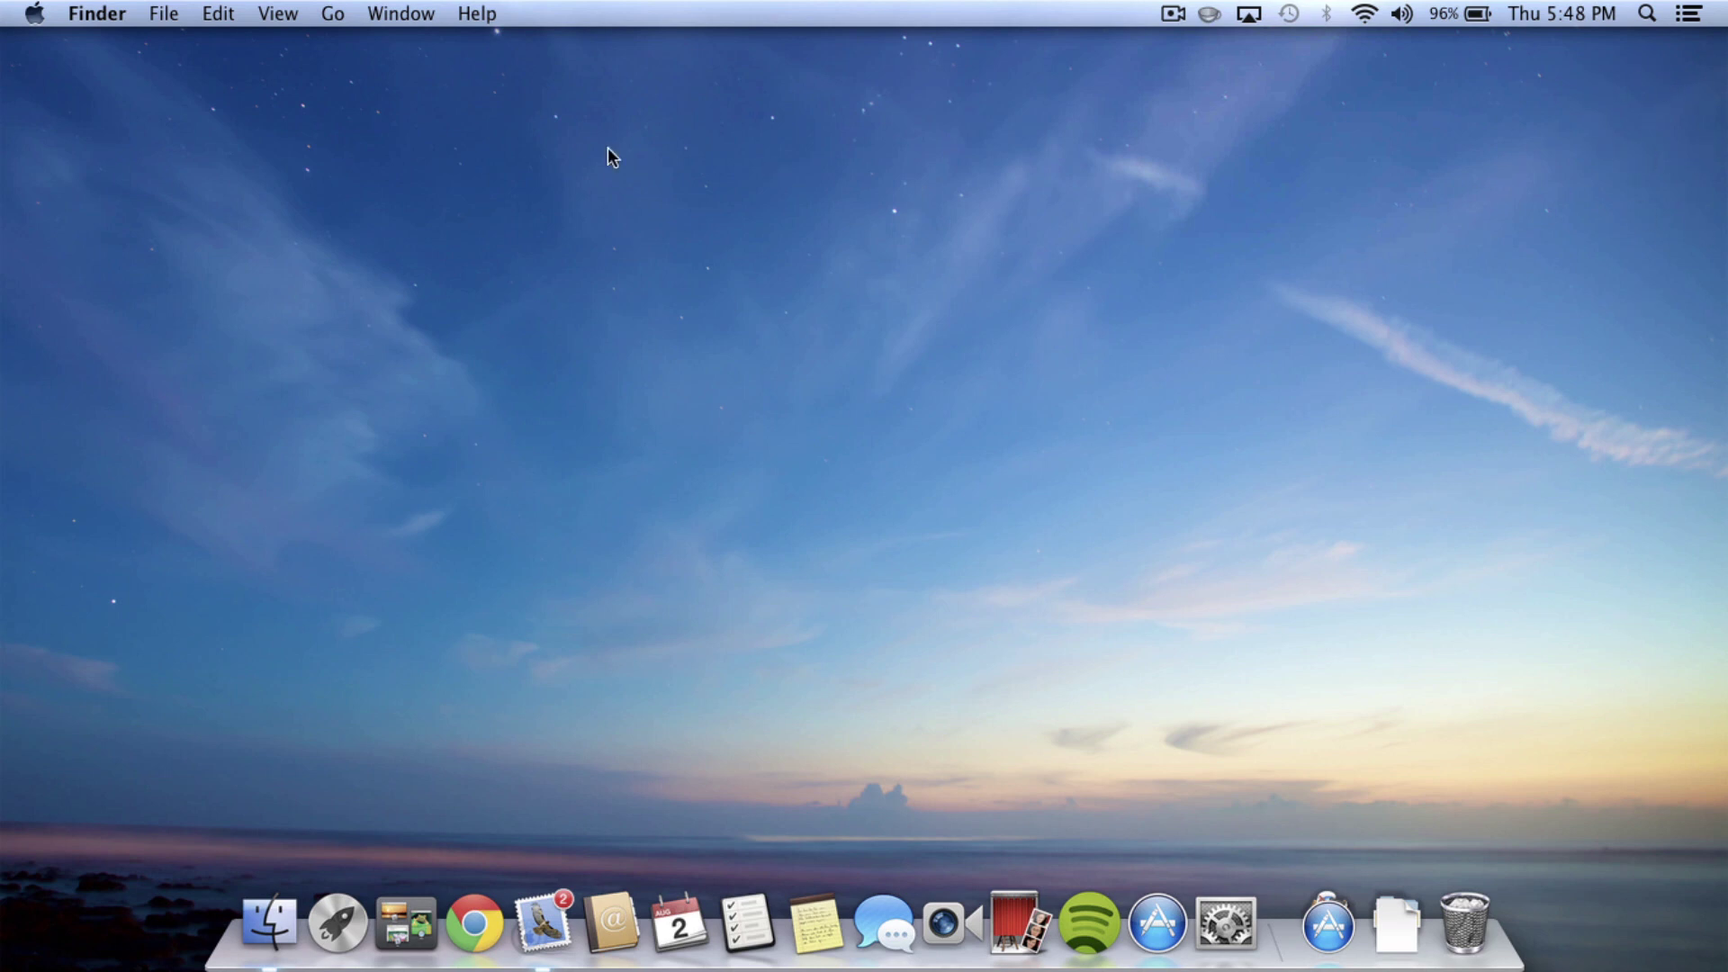
# - Check Hard disks in Finder Preferences' General tab so Macintosh HD shows on the desktop, then open a new Finder window
pyautogui.click(94, 22)
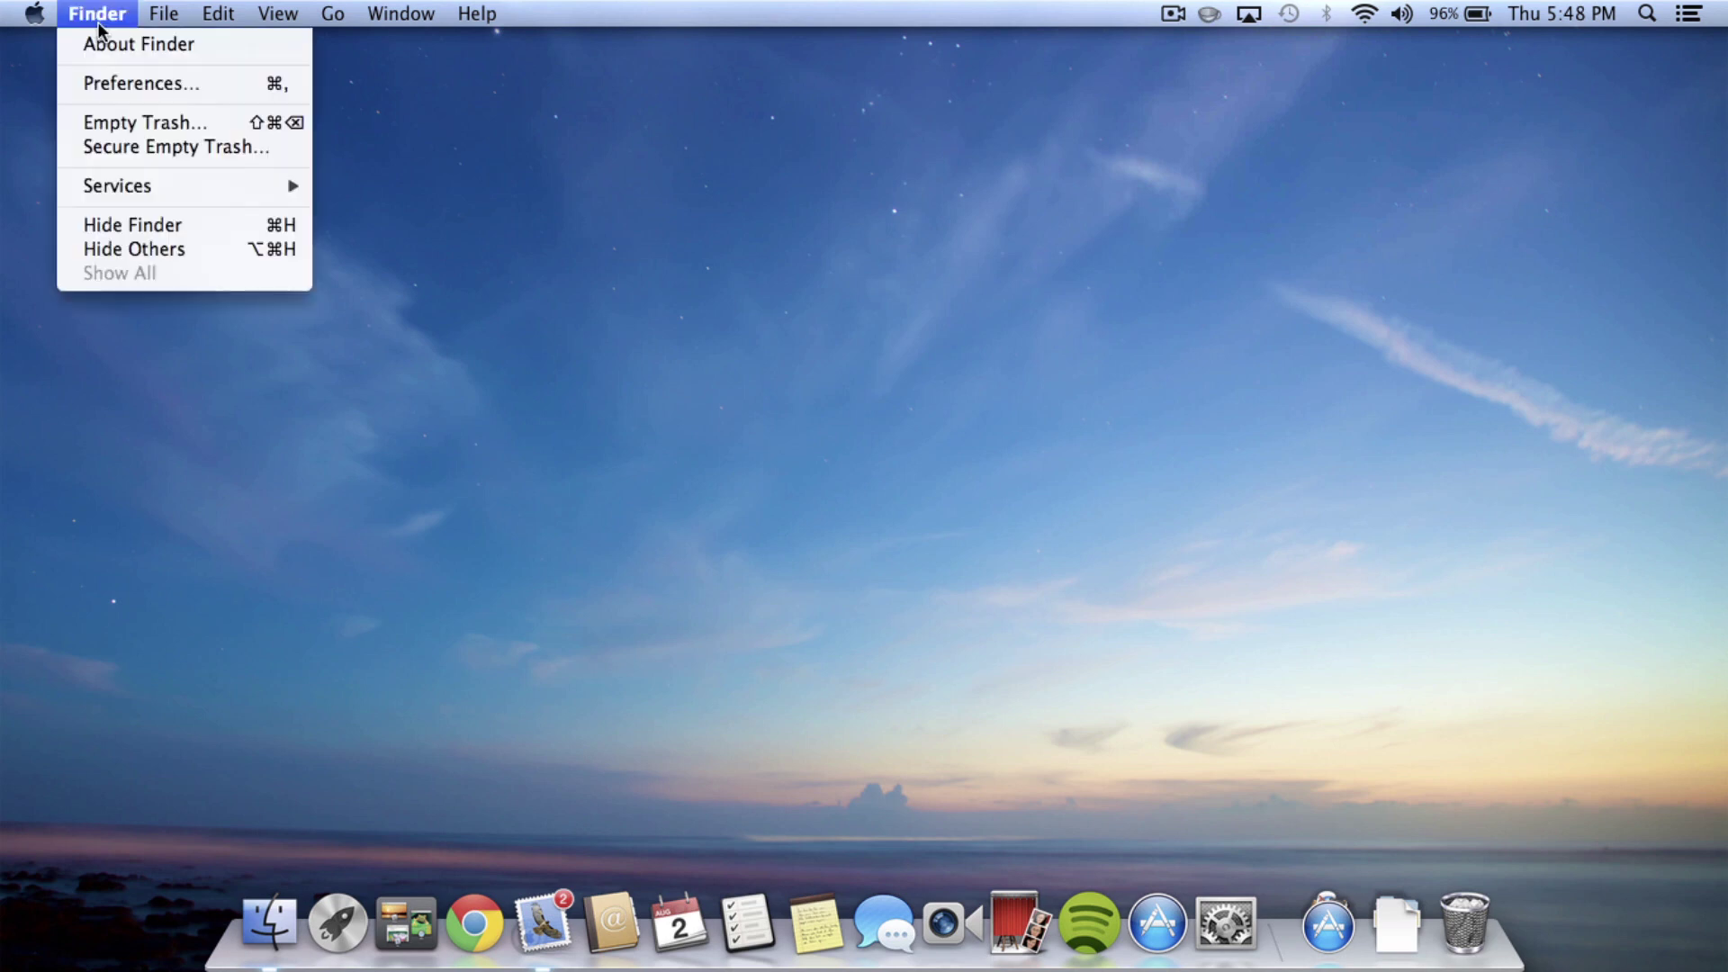
pyautogui.click(99, 83)
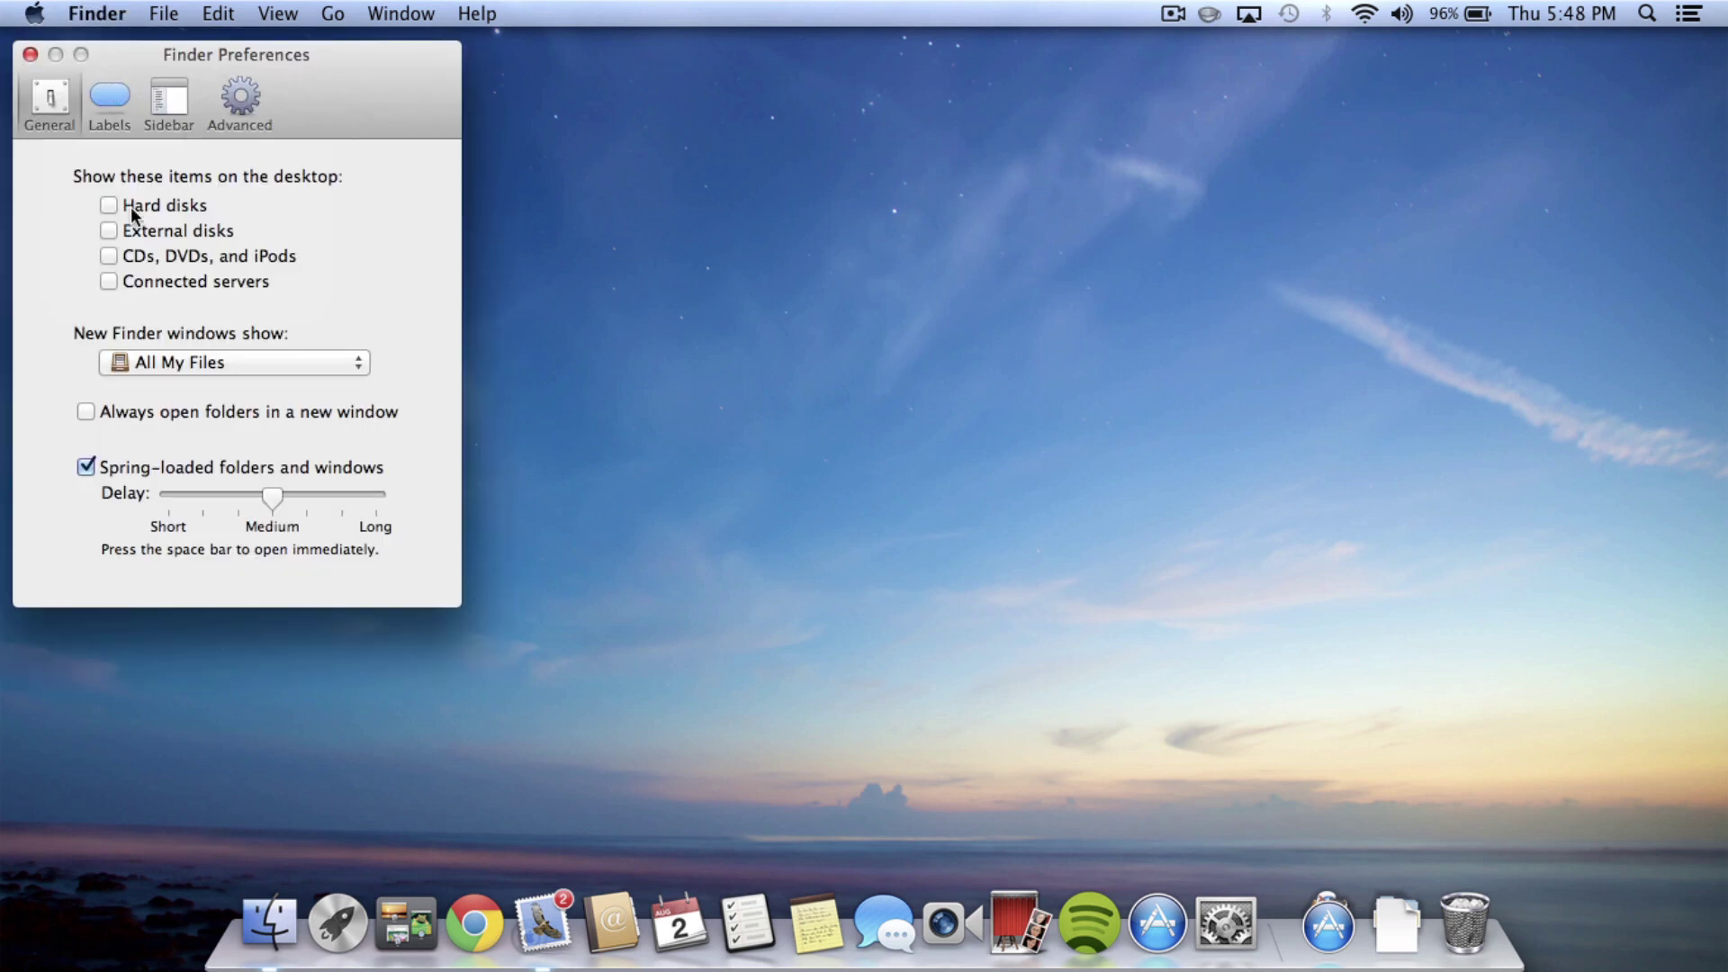
pyautogui.click(109, 206)
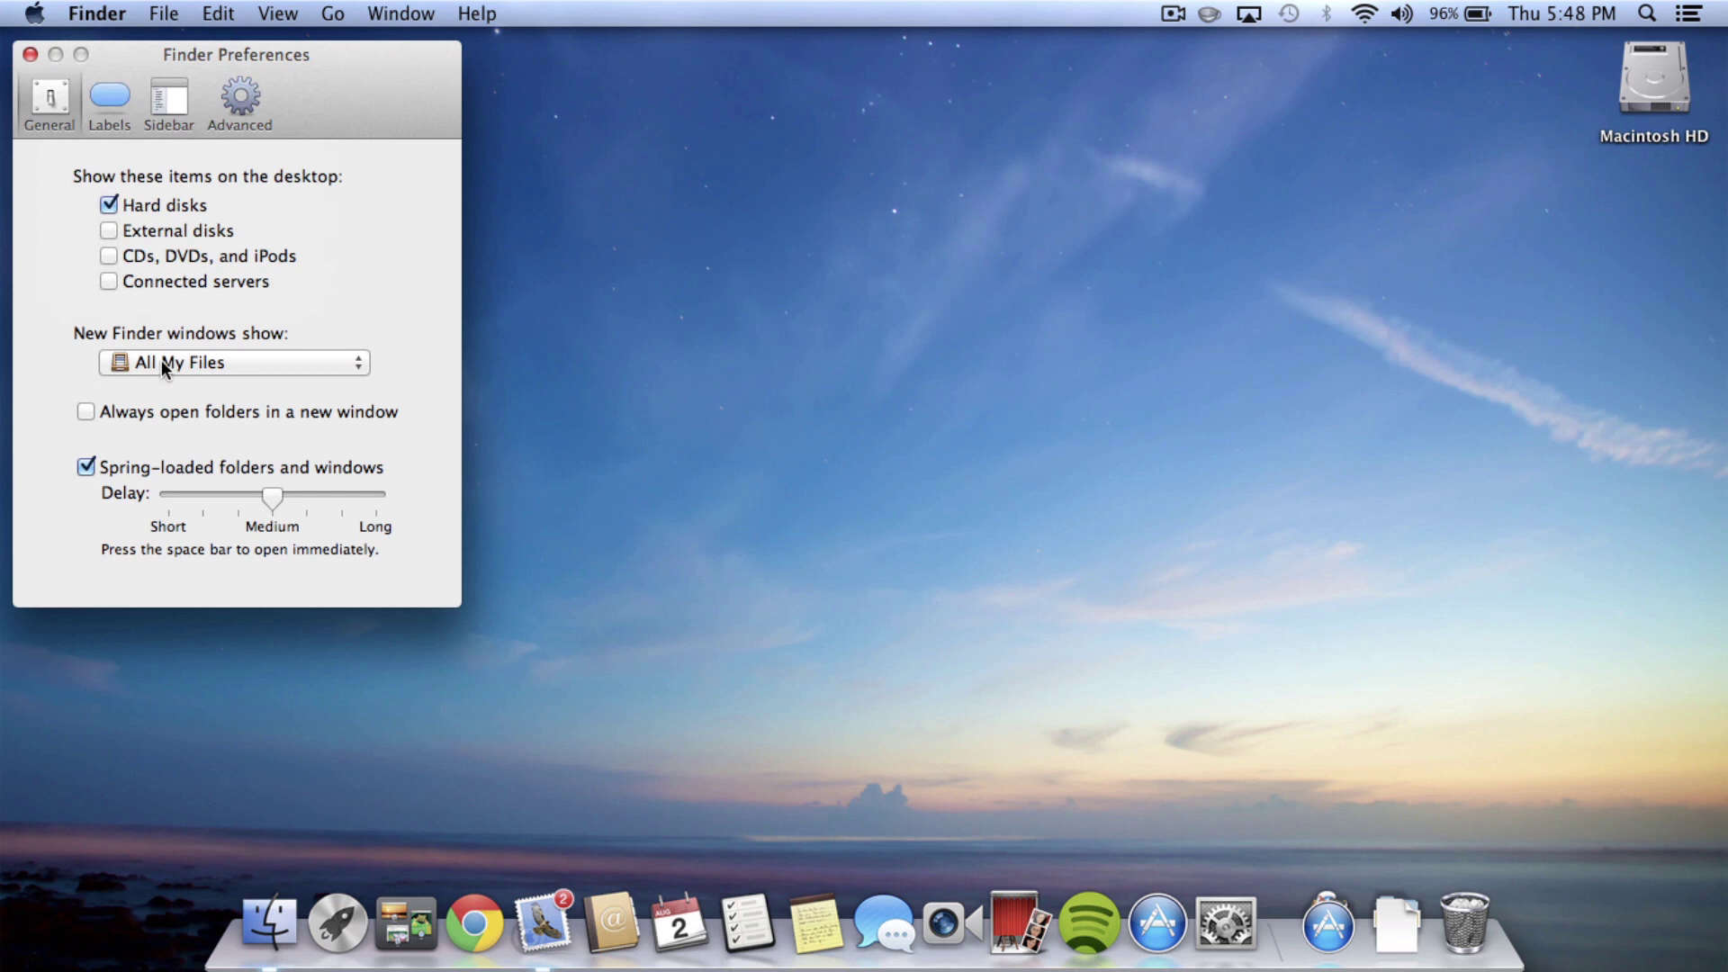
pyautogui.click(263, 937)
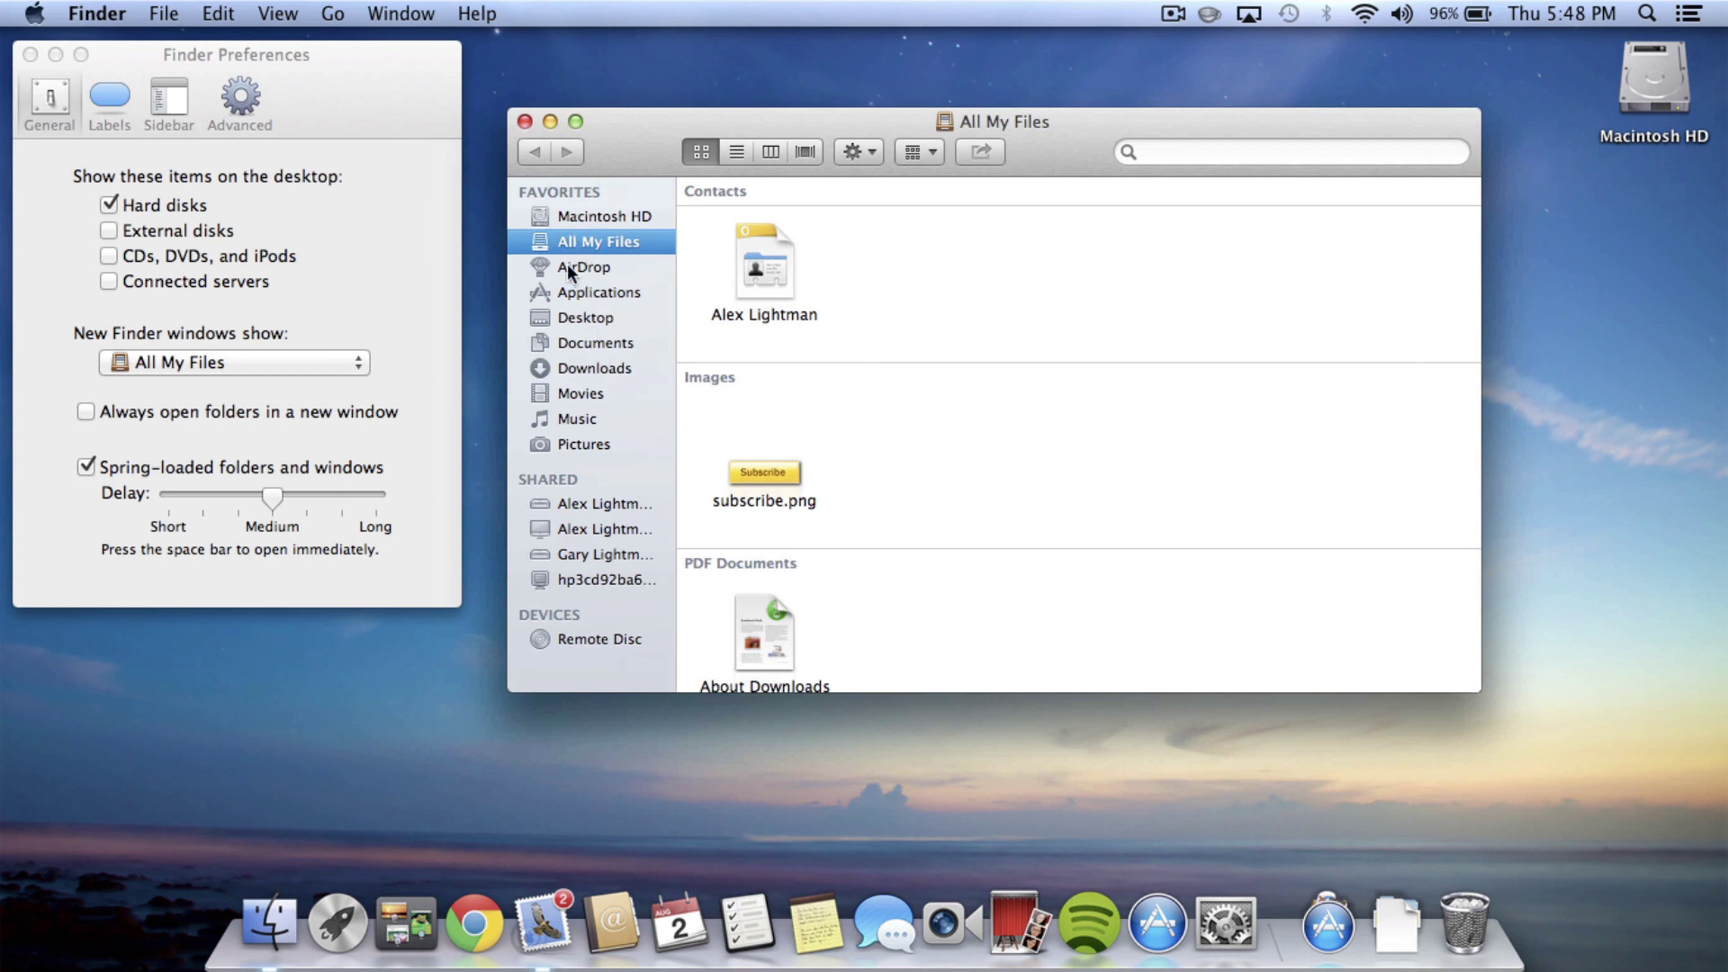
# - Set 'New Finder windows show' to Macintosh HD, confirm it with a test window, and close Preferences
pyautogui.click(283, 364)
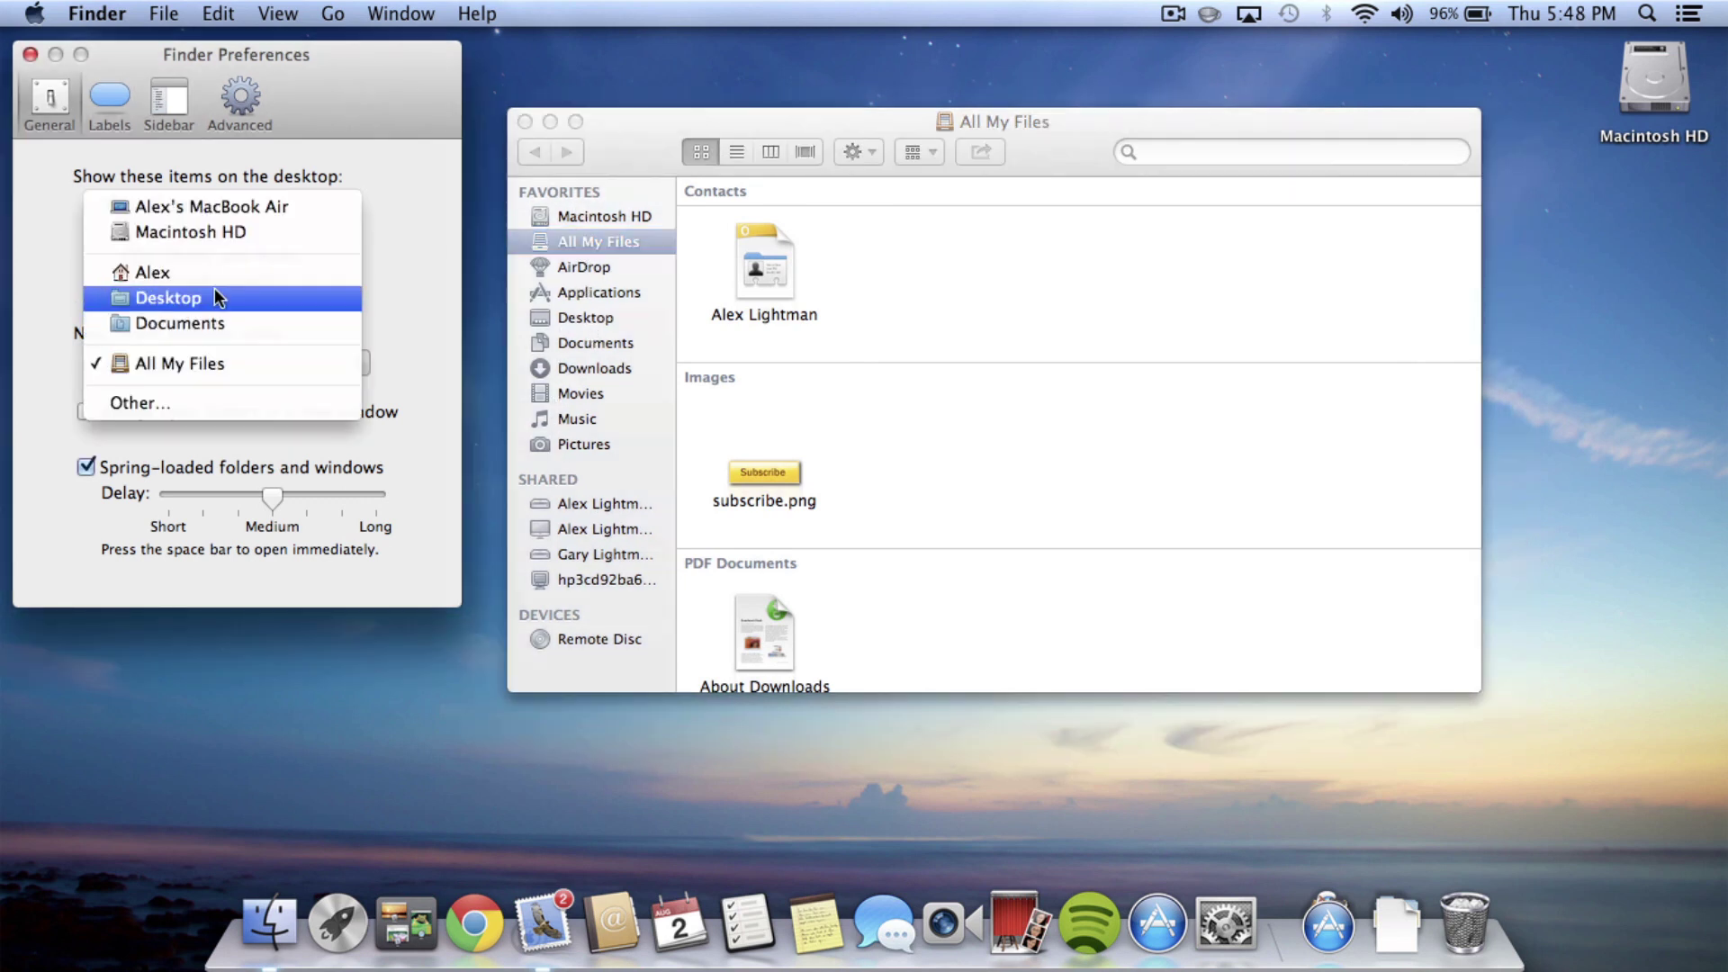
pyautogui.click(217, 231)
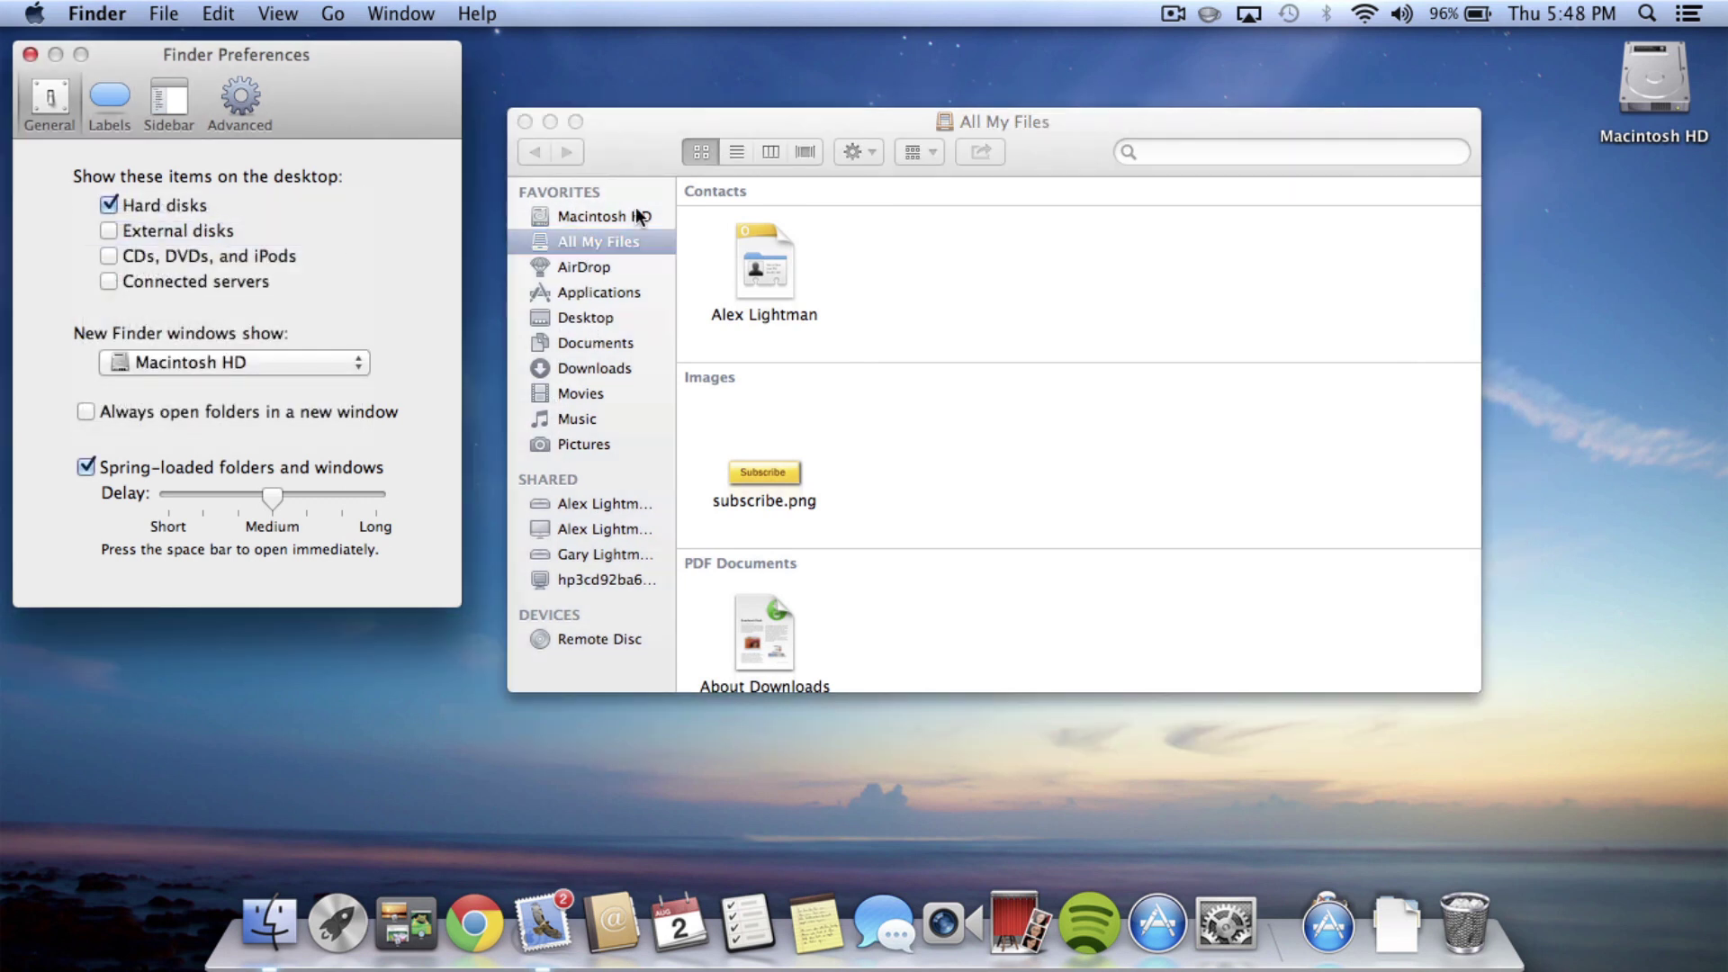
pyautogui.click(525, 121)
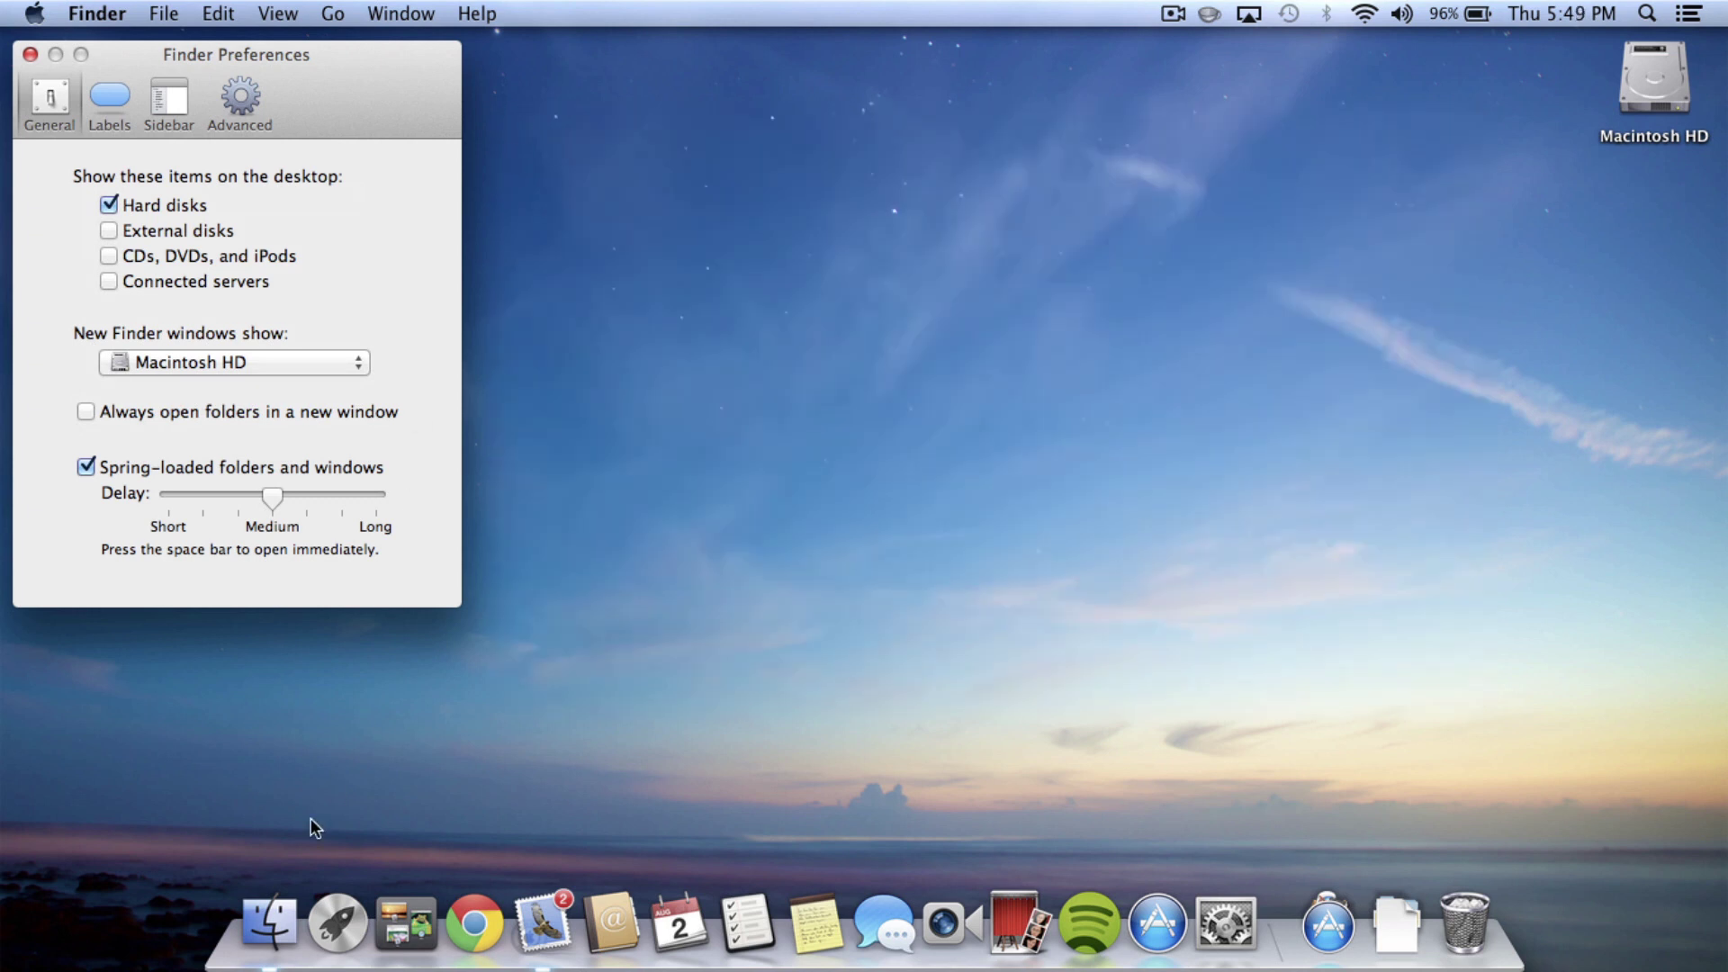
pyautogui.click(270, 922)
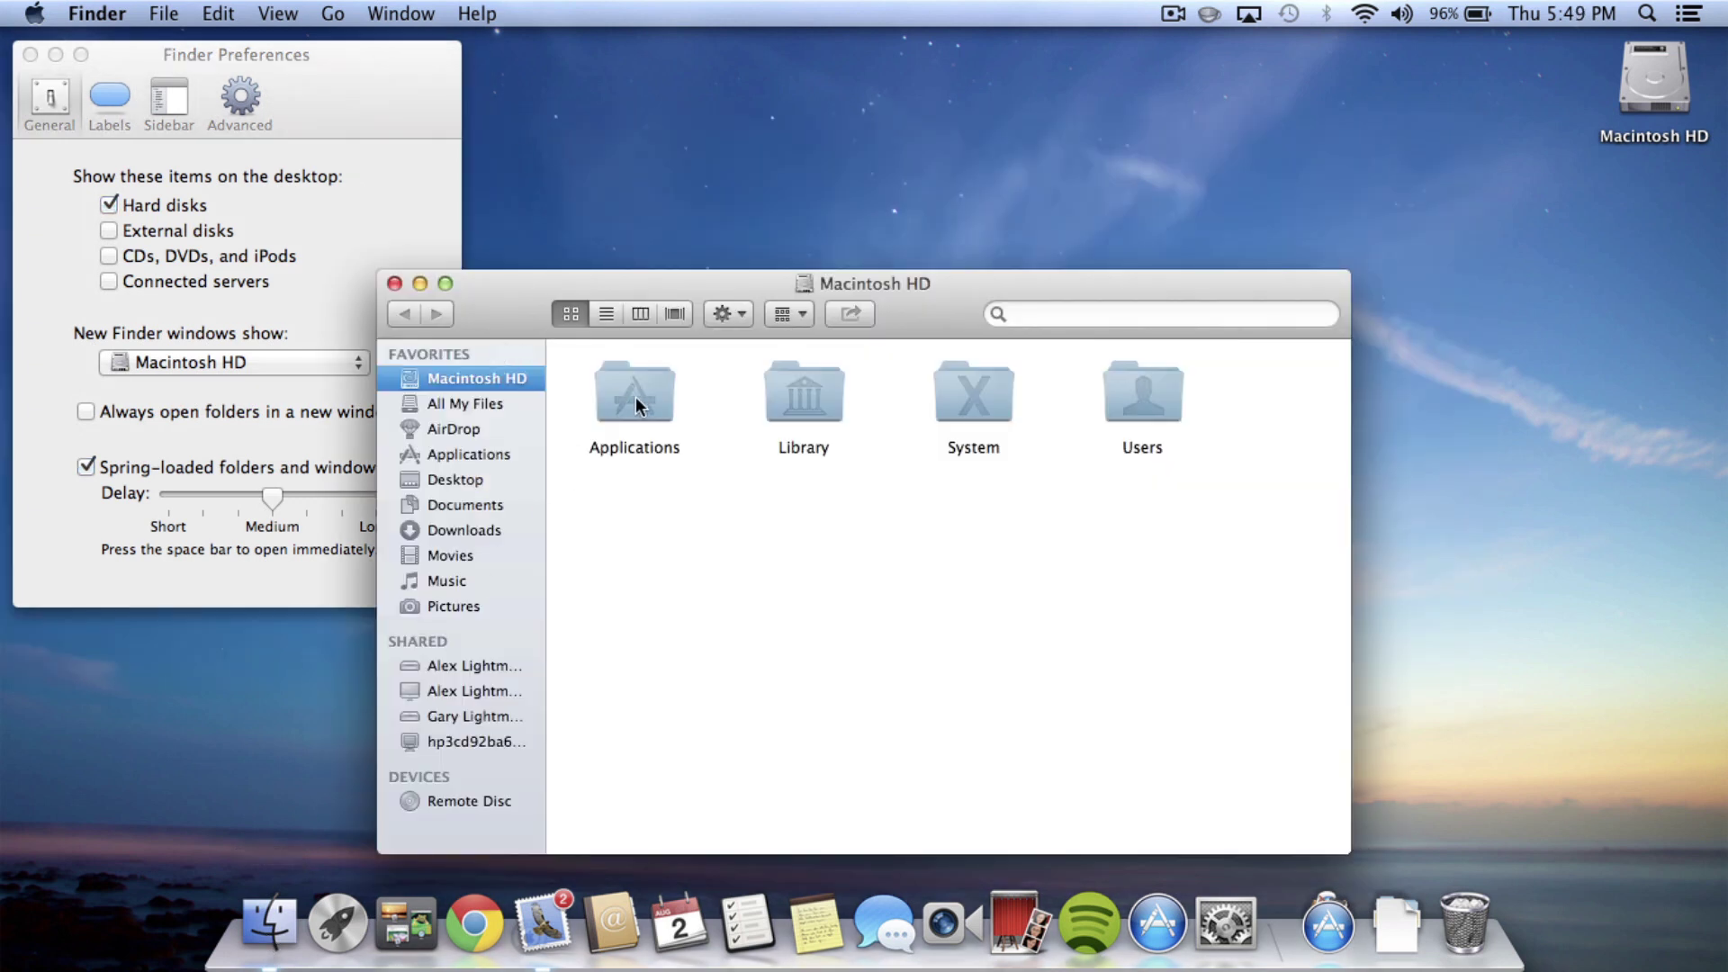
pyautogui.click(395, 283)
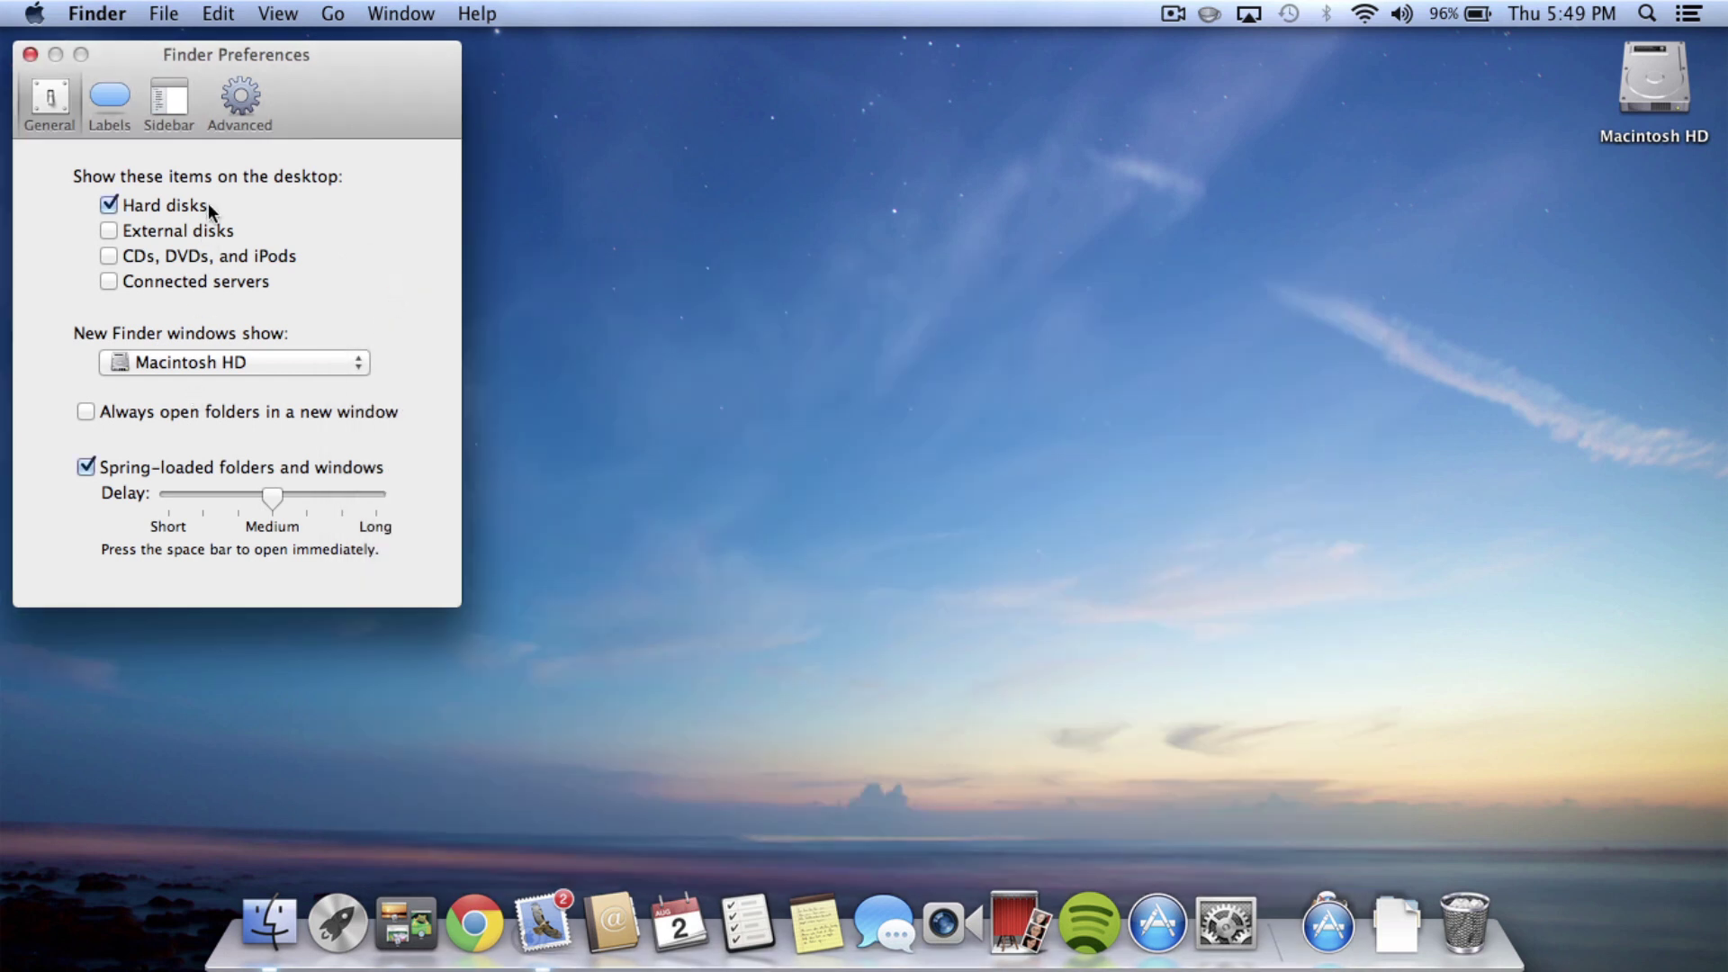
pyautogui.click(30, 54)
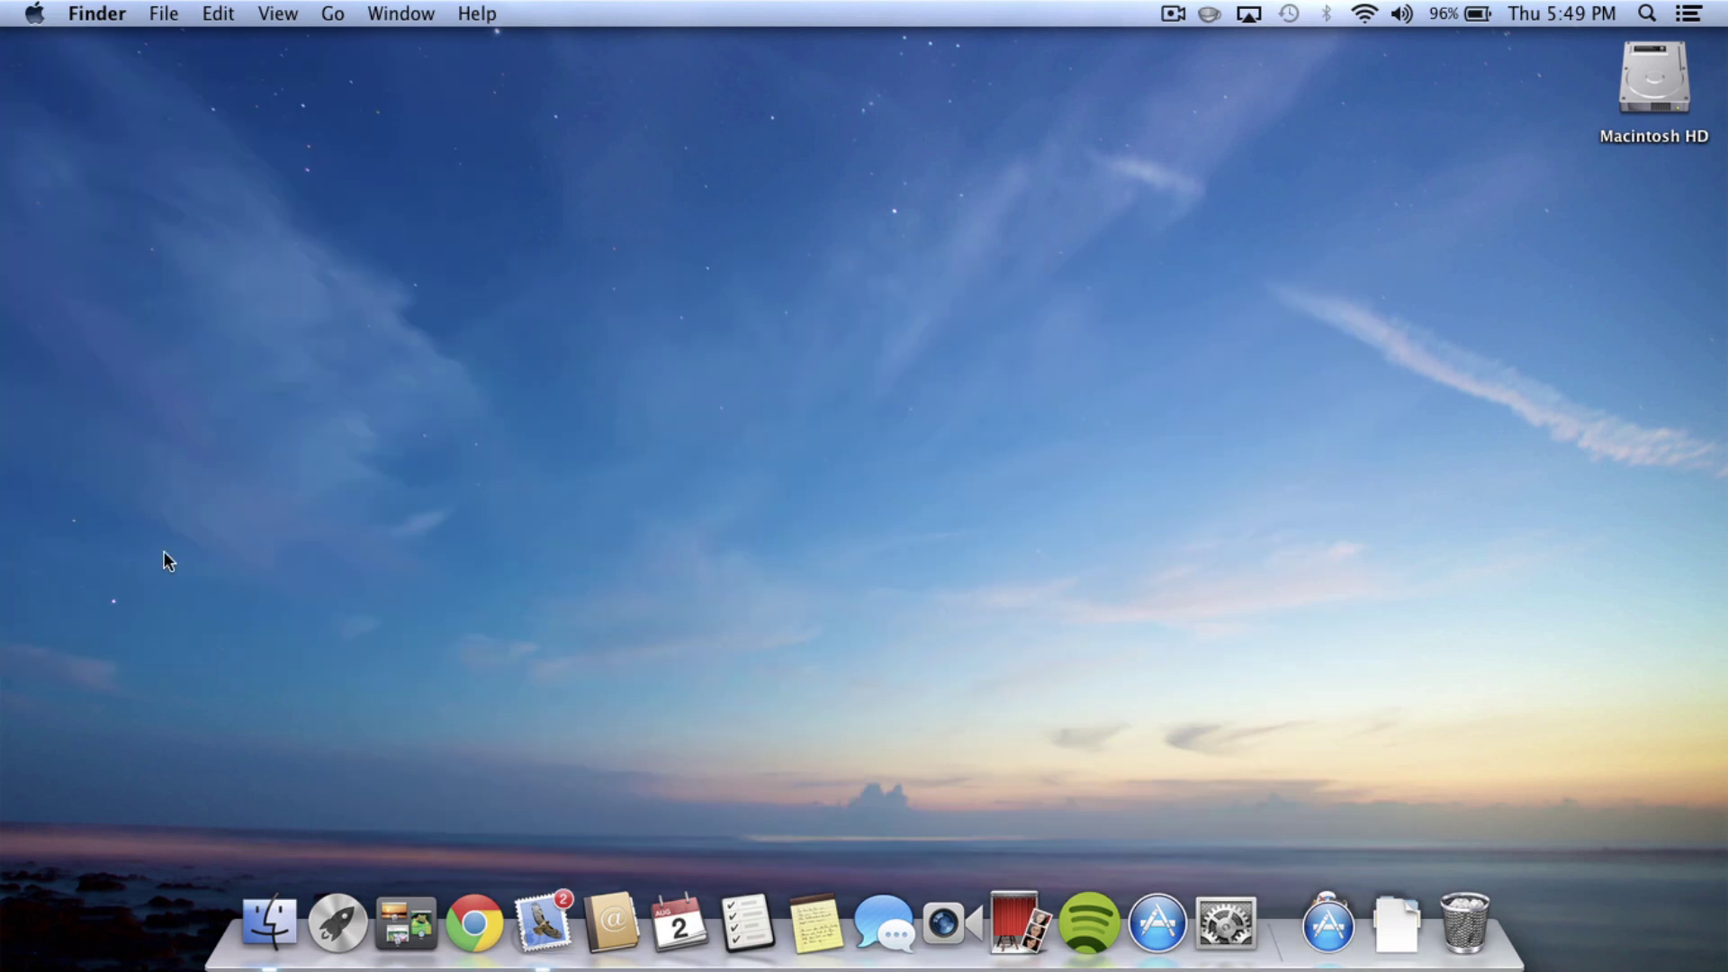
# - Open a Macintosh HD window, move it higher, and show its status bar (4 items, 219.96 GB available)
pyautogui.click(270, 923)
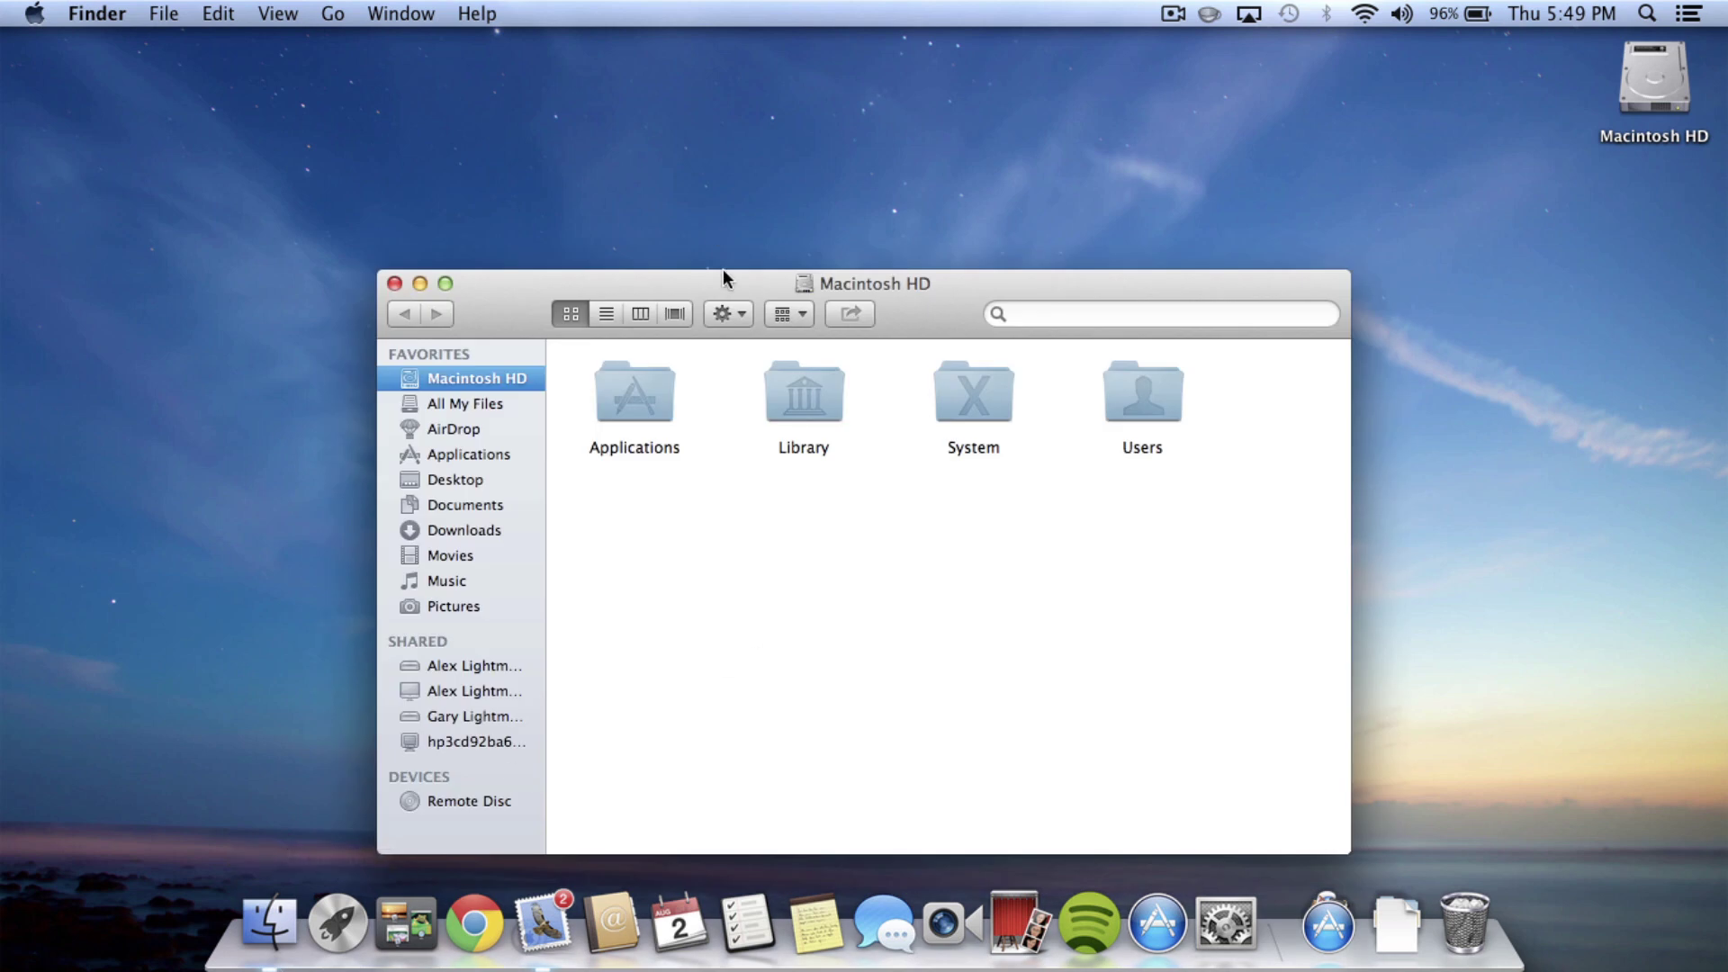
pyautogui.moveTo(732, 289); pyautogui.dragTo(716, 172)
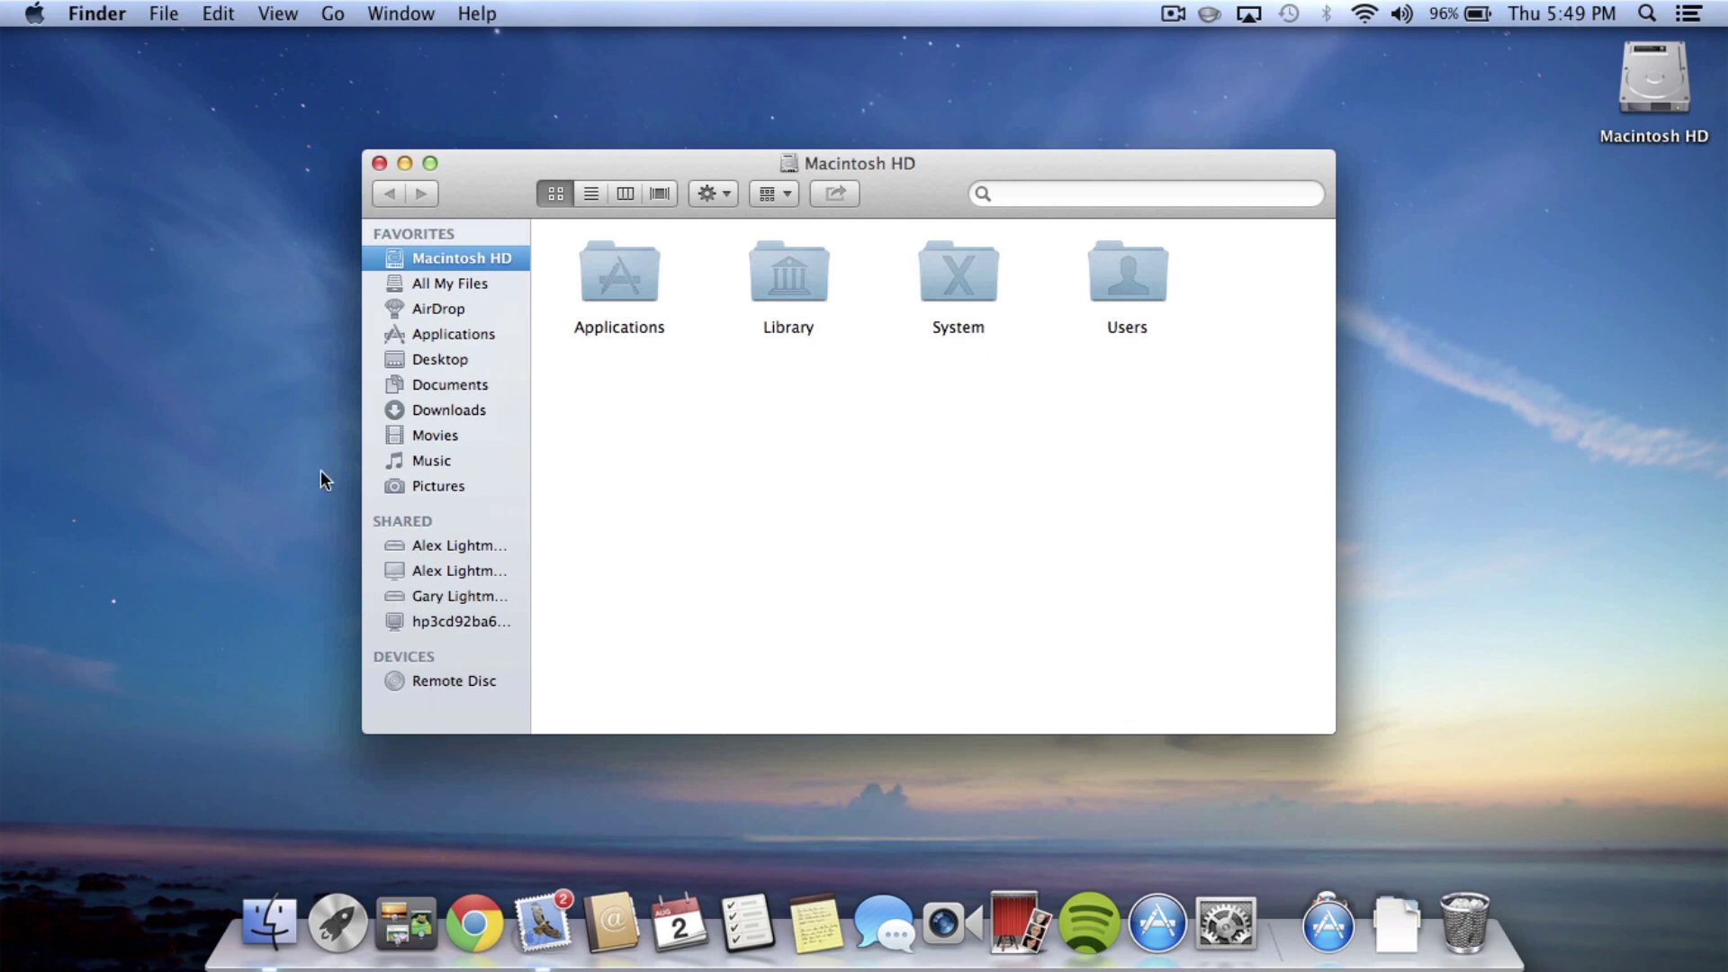
pyautogui.click(289, 13)
pyautogui.click(327, 257)
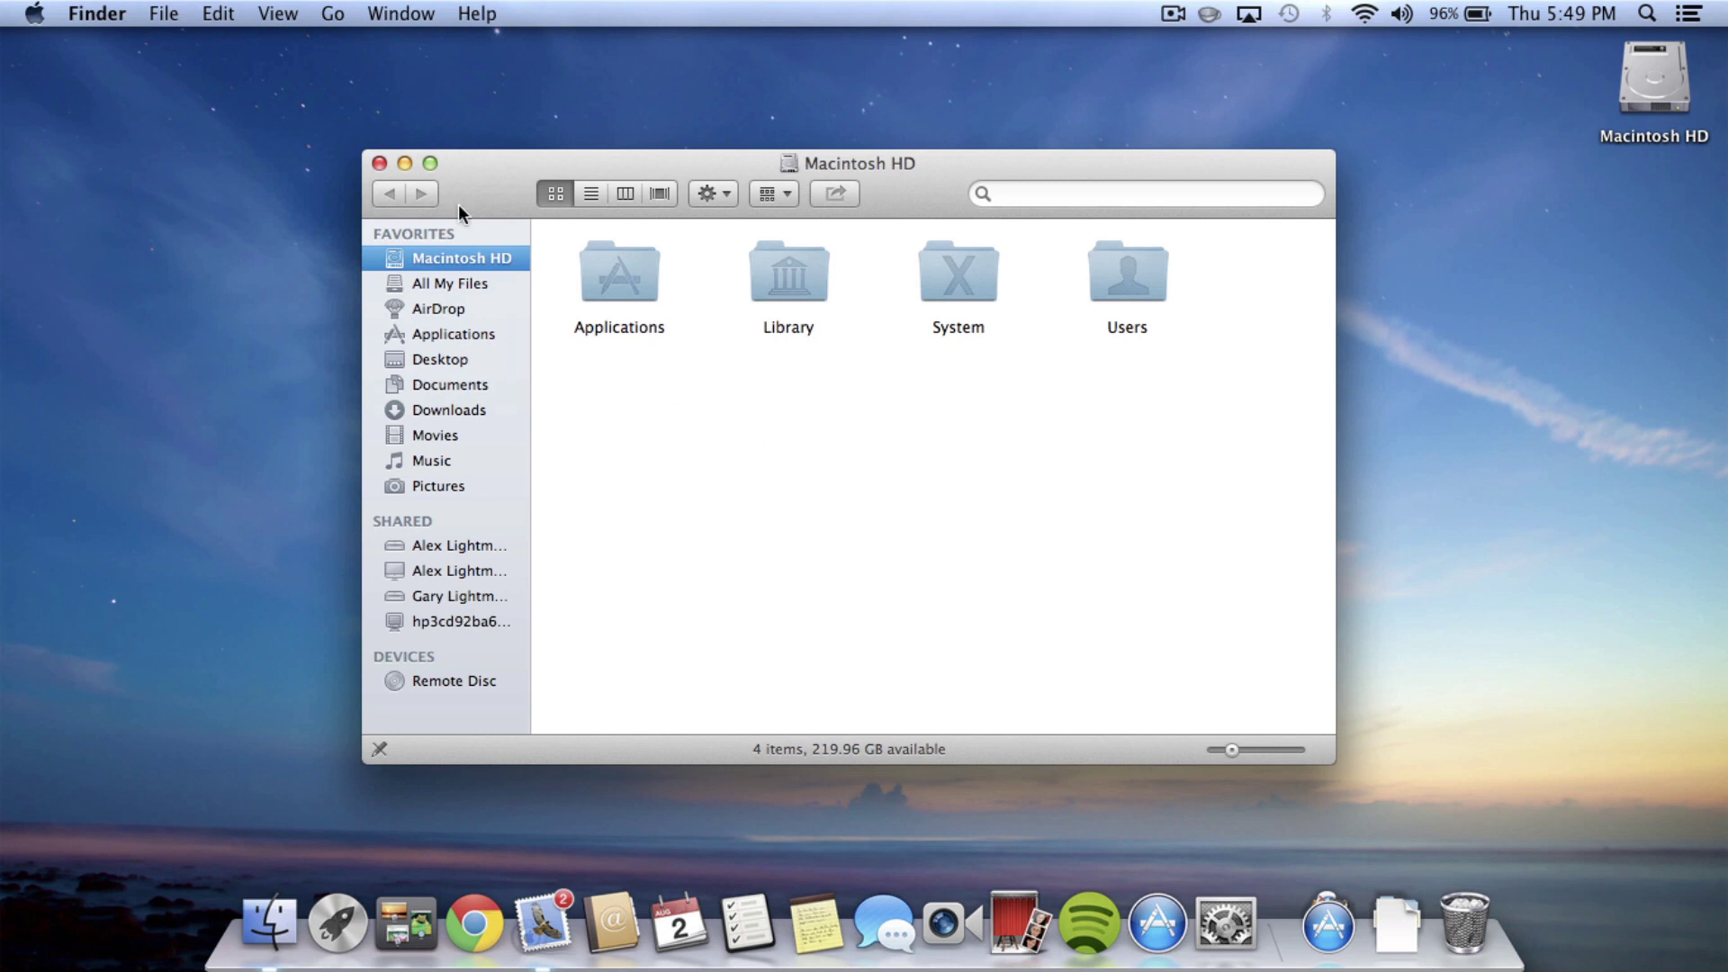
# - Uncheck 'Scroll direction: natural' in Trackpad's Scroll & Zoom settings and close System Preferences
pyautogui.click(379, 163)
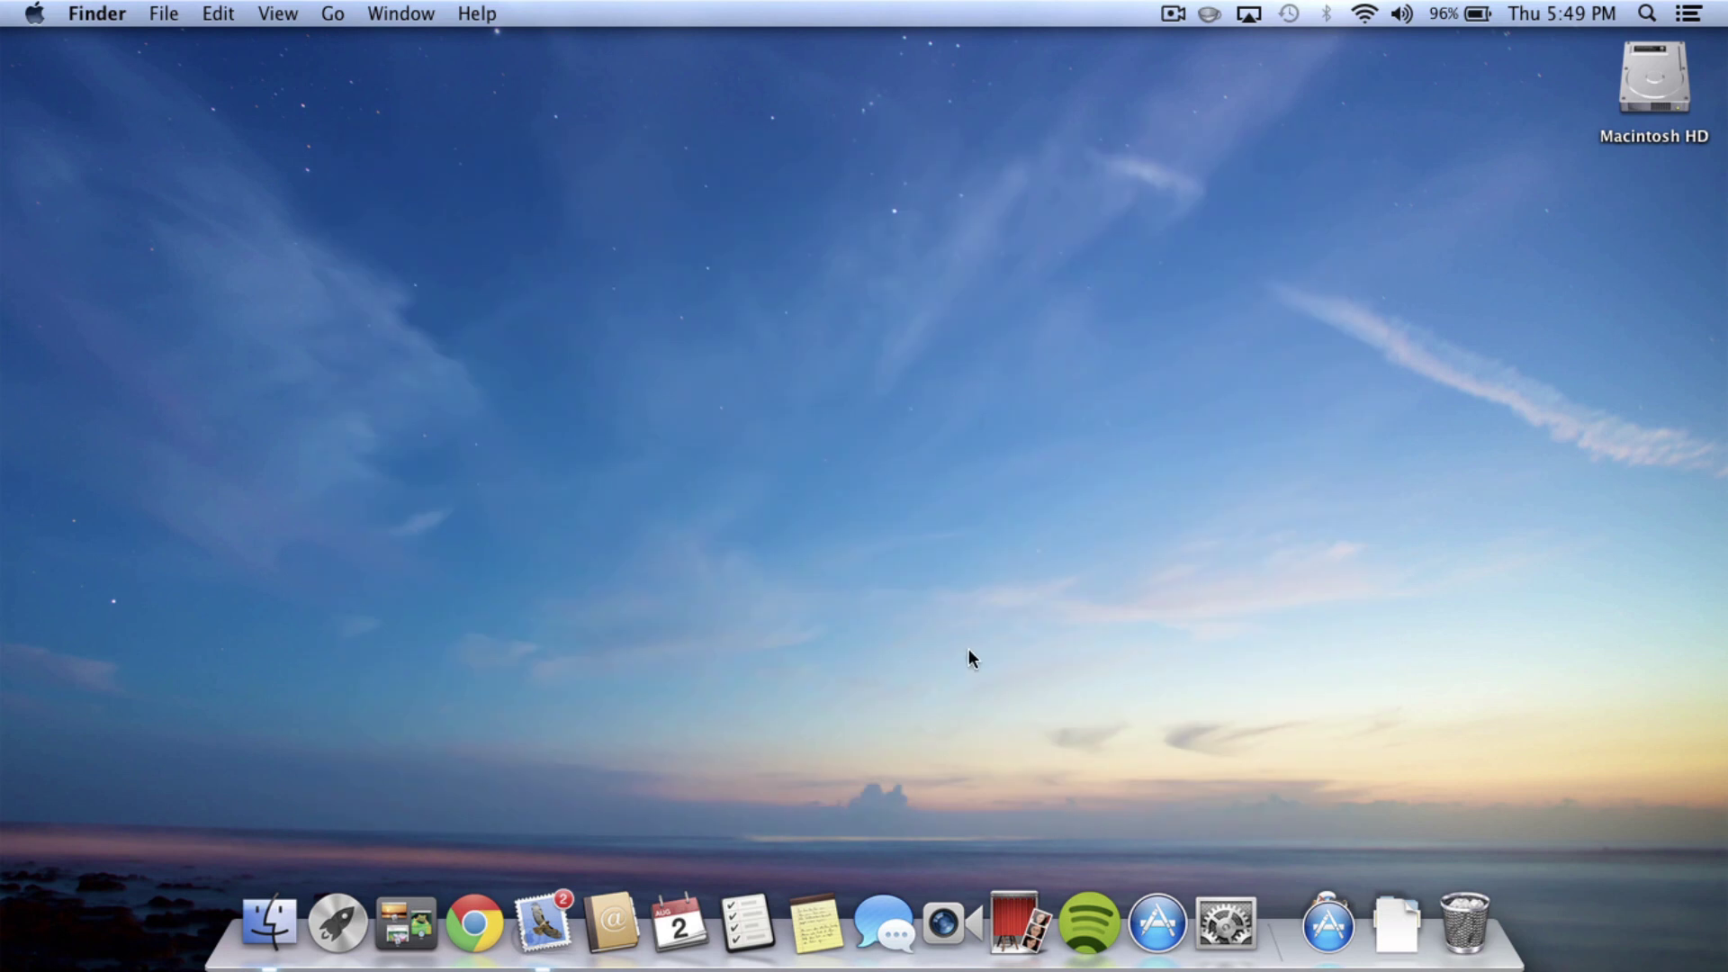
pyautogui.click(1208, 945)
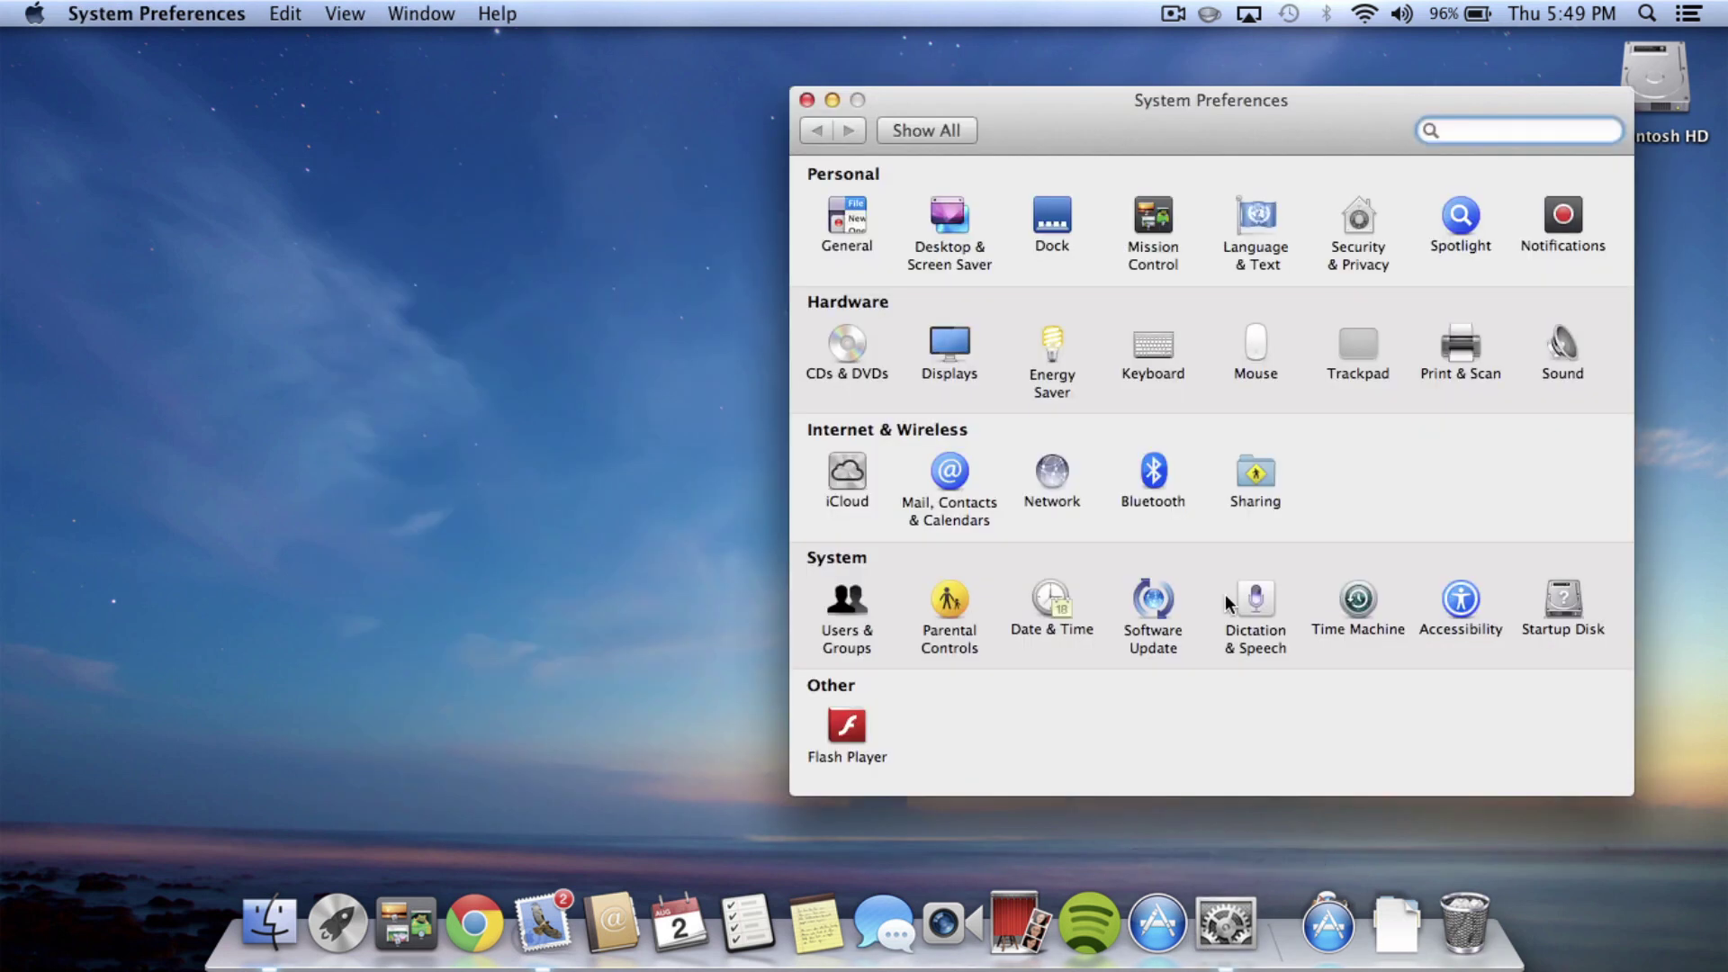
pyautogui.click(1352, 328)
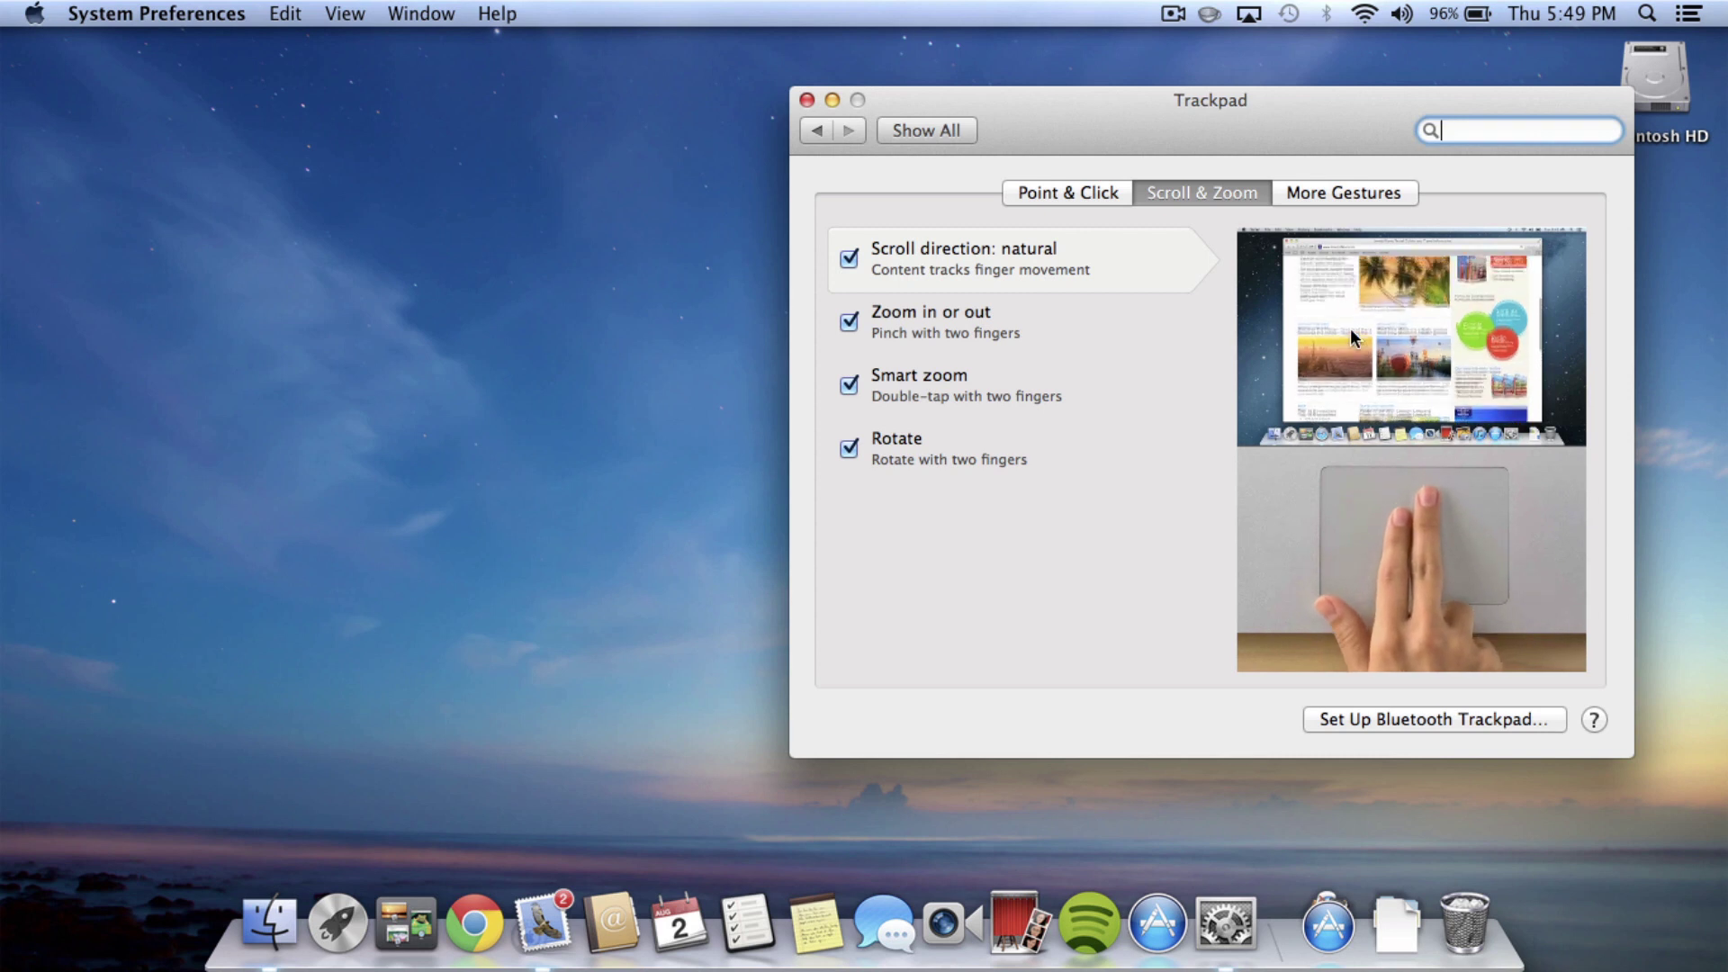
pyautogui.moveTo(992, 292)
pyautogui.moveTo(943, 262)
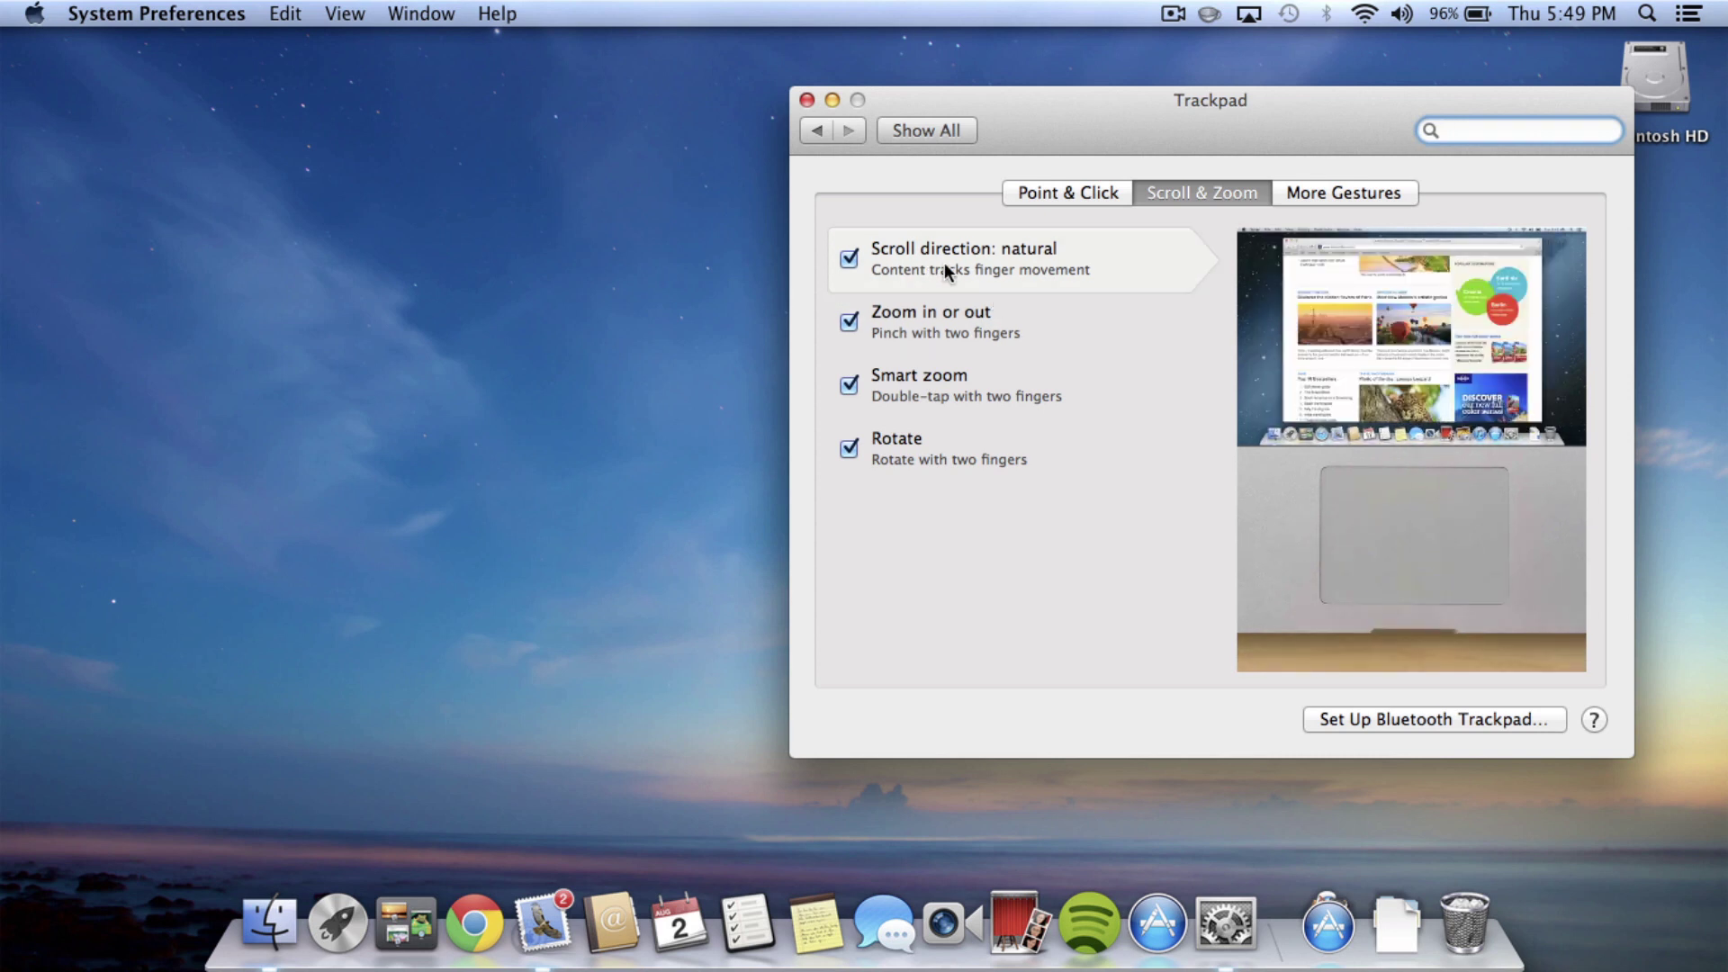
pyautogui.click(850, 263)
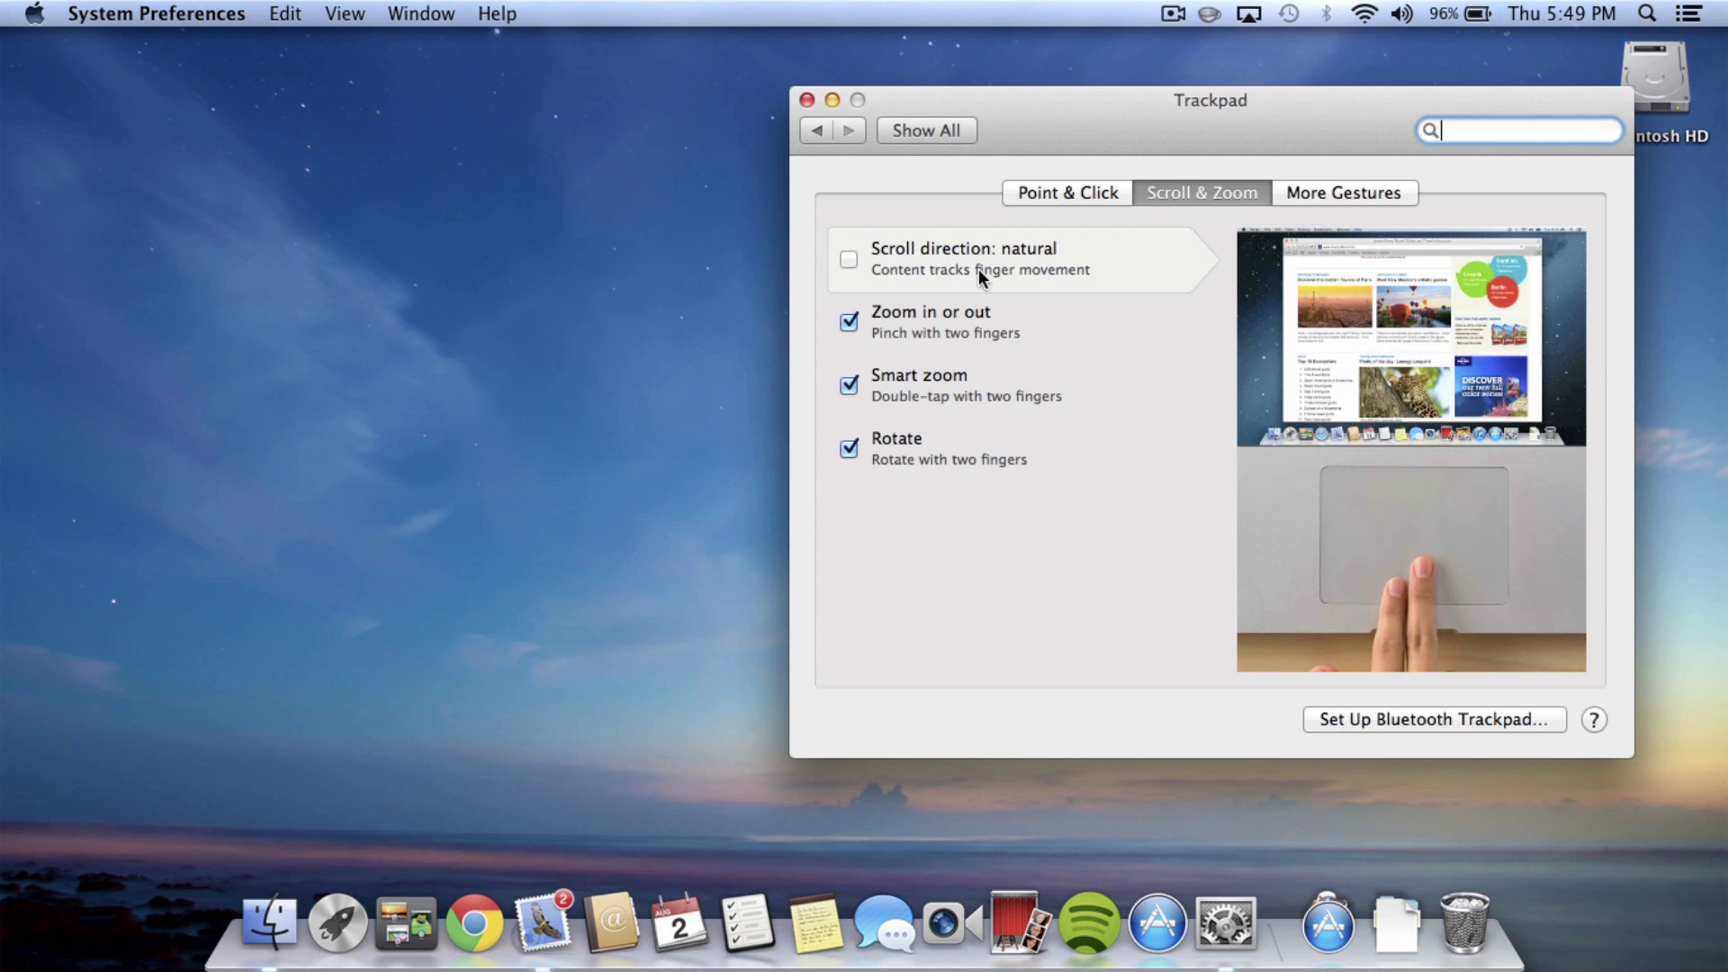
pyautogui.click(920, 133)
pyautogui.click(807, 99)
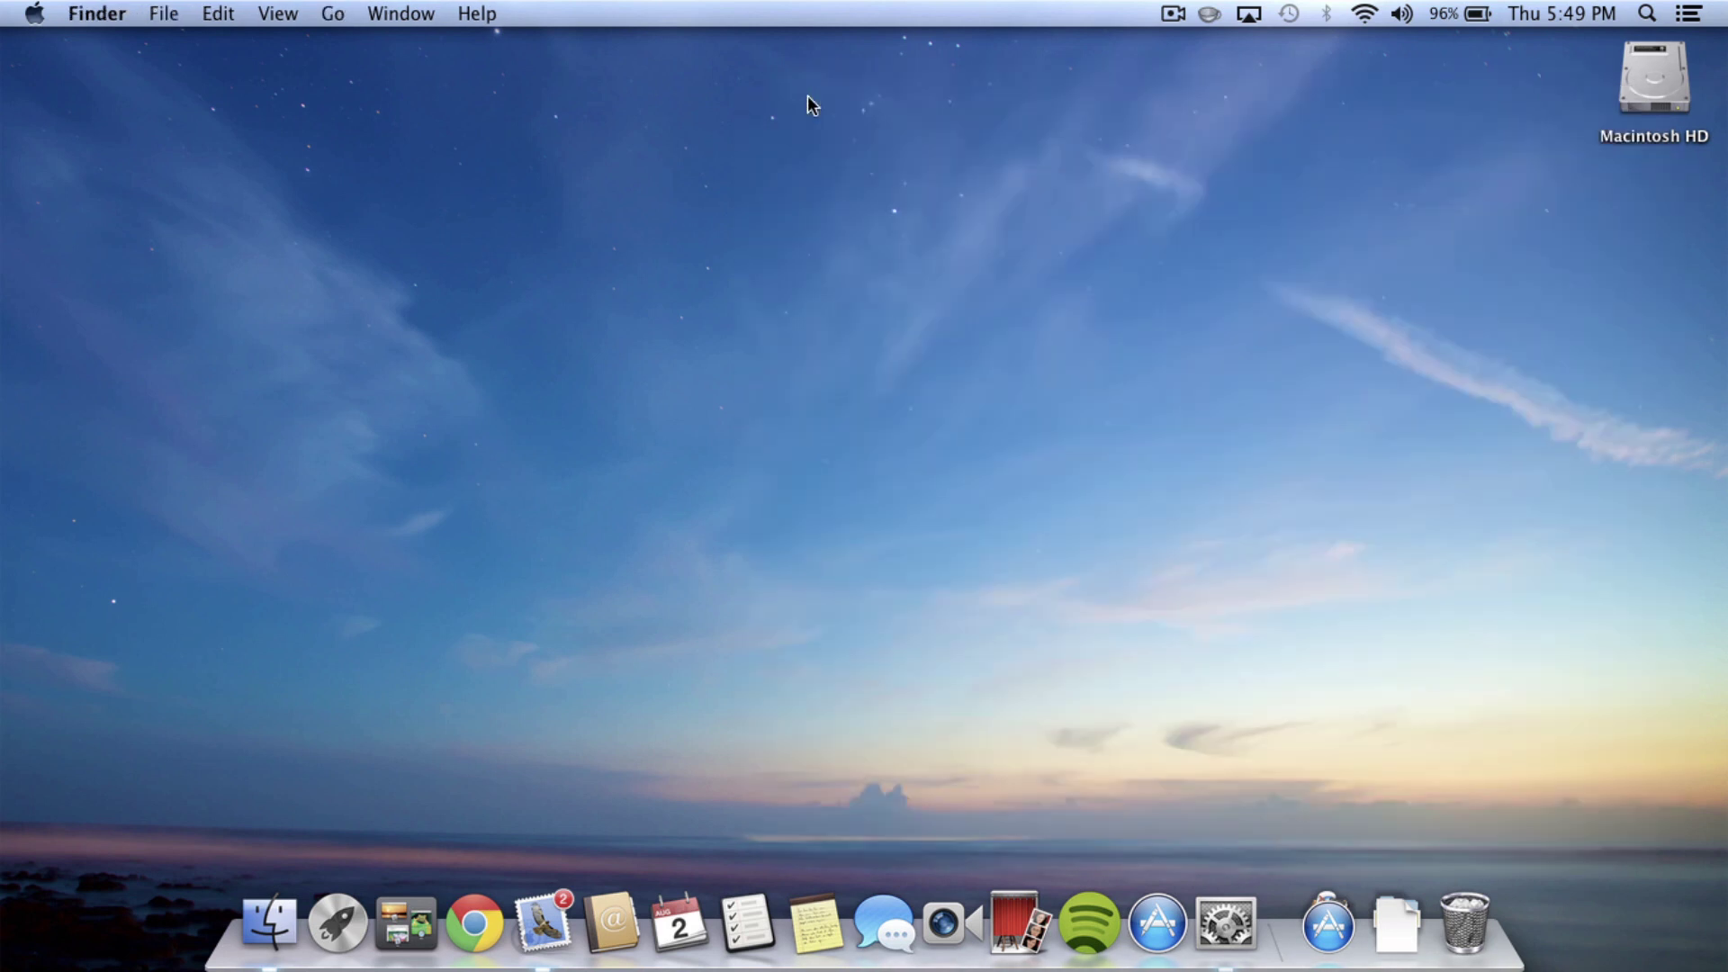
pyautogui.click(34, 11)
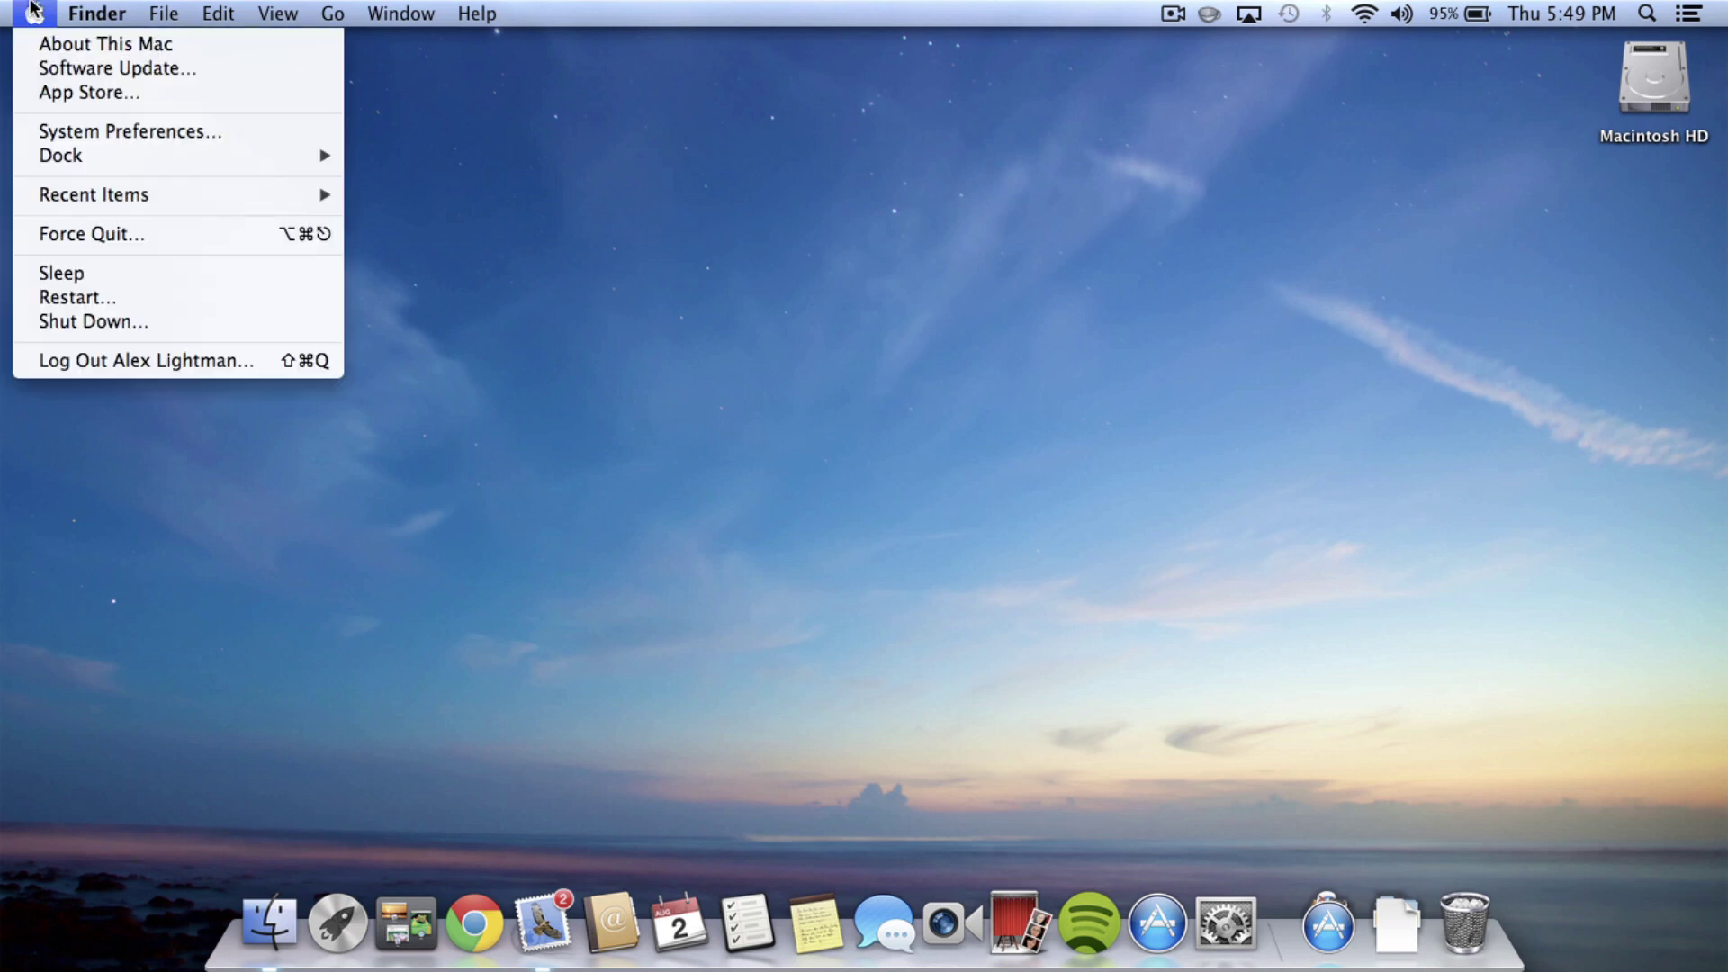
pyautogui.click(49, 68)
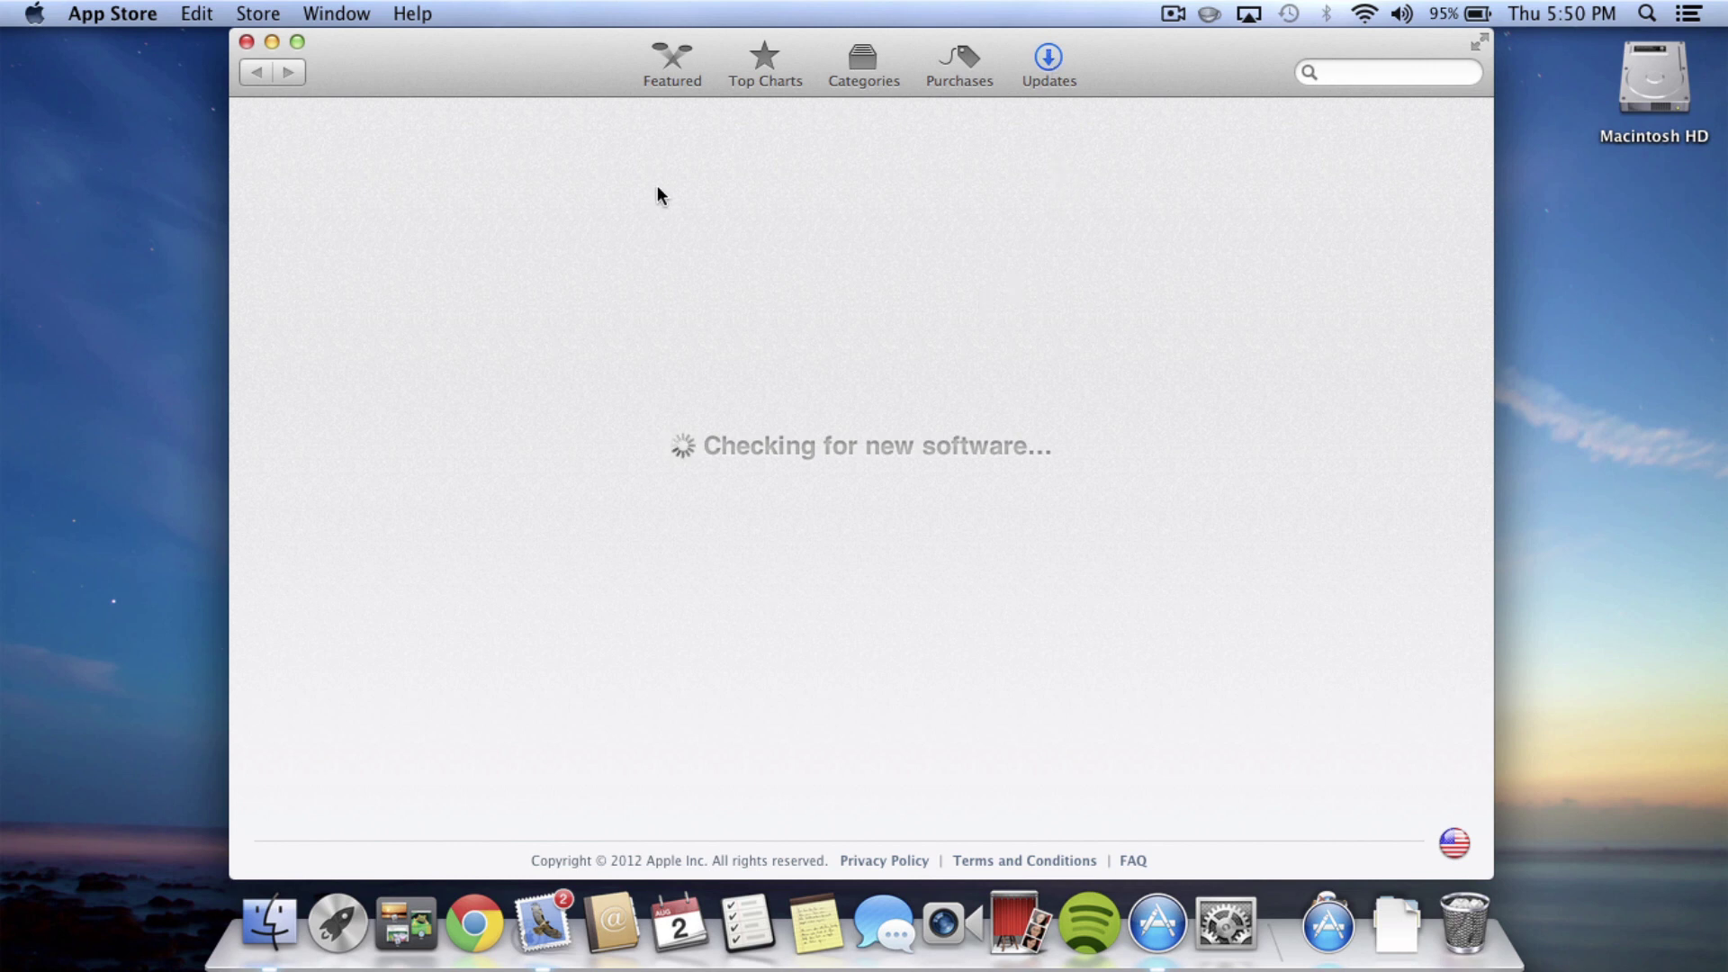
pyautogui.click(247, 43)
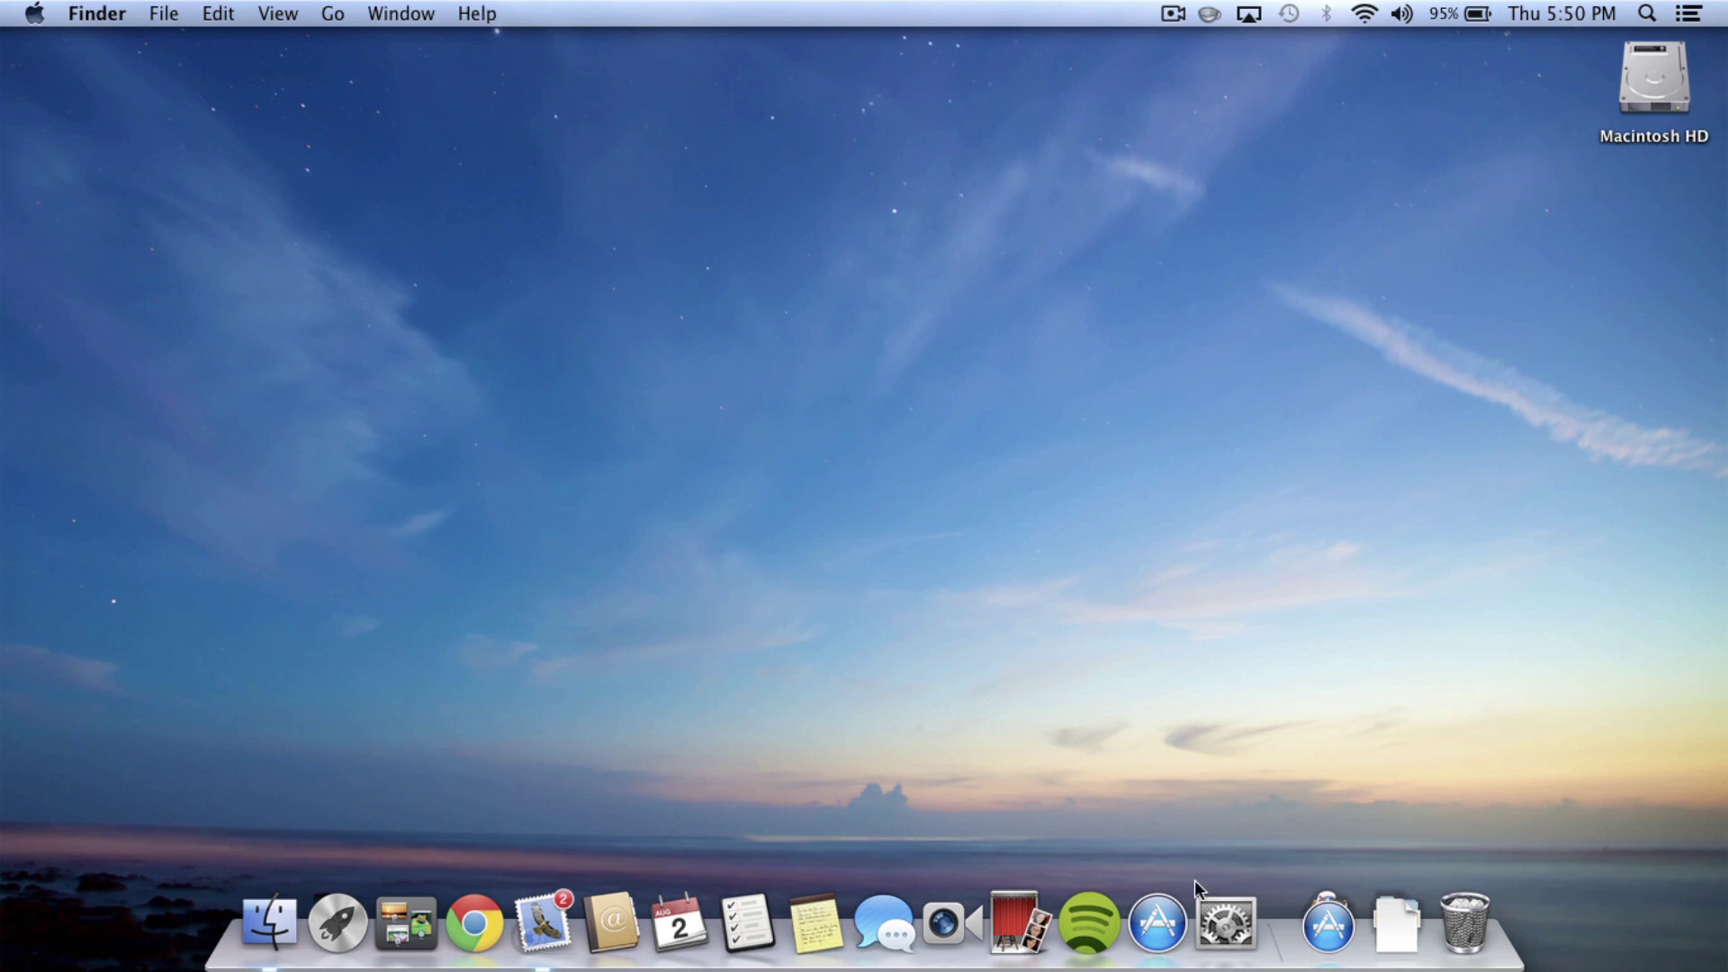
# - Uncheck 'Download newly available updates in the background' in Software Update, then close System Preferences
pyautogui.click(1221, 919)
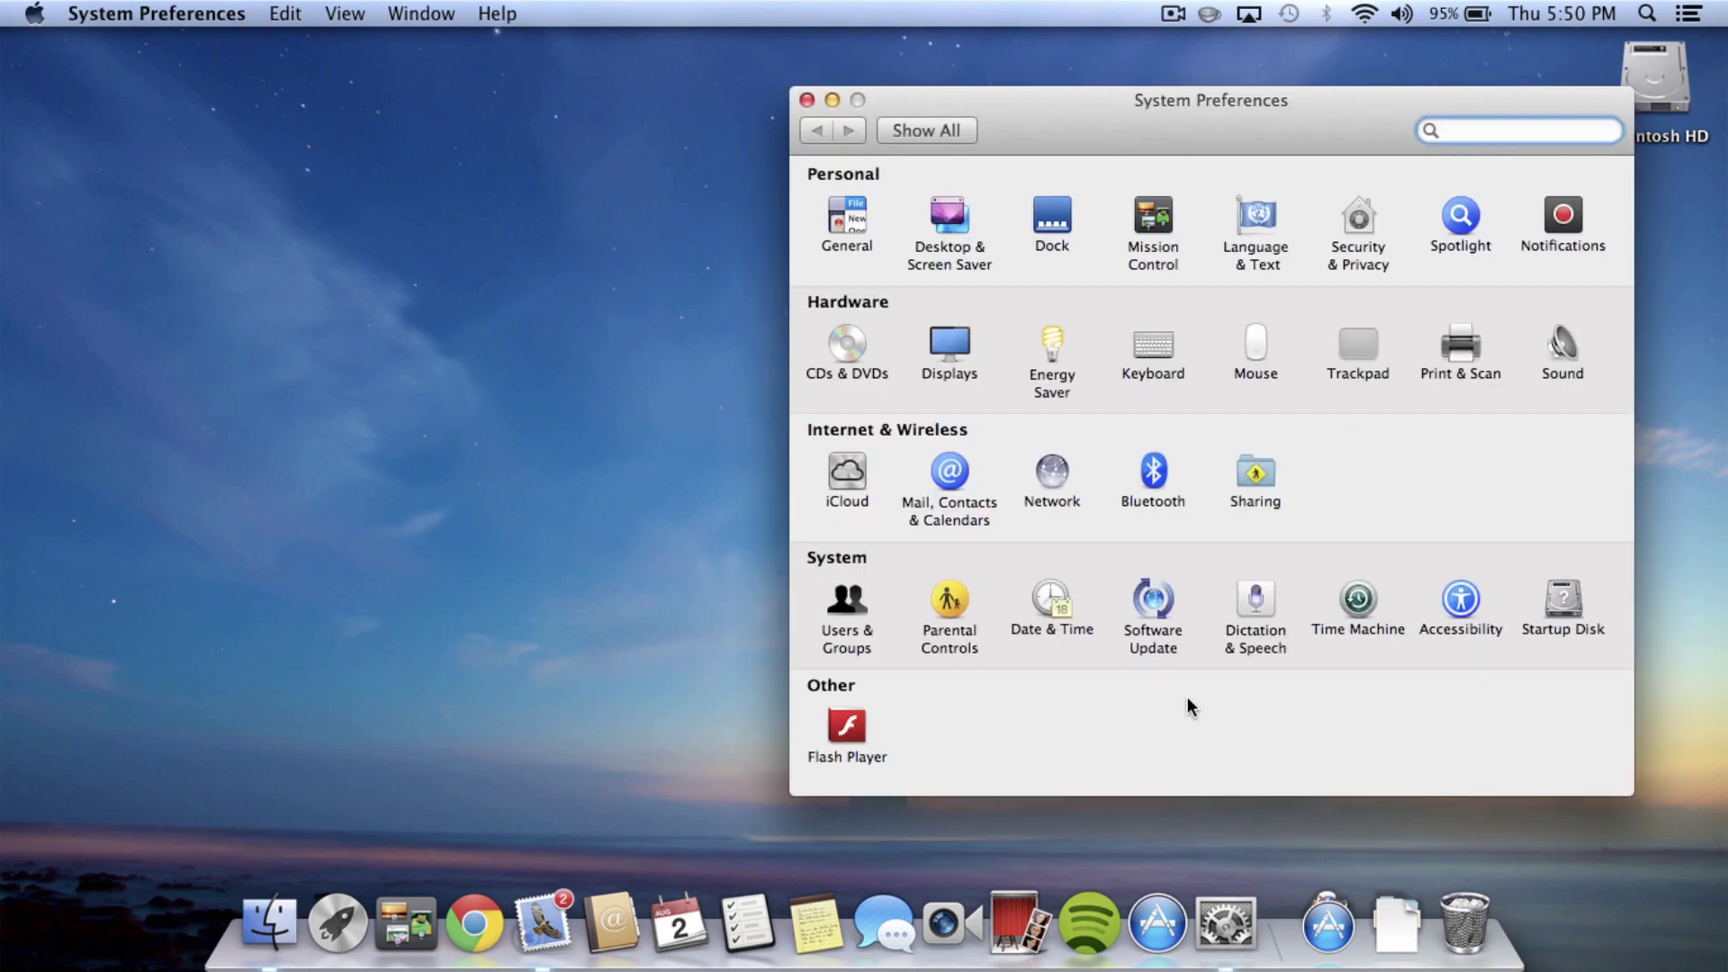
pyautogui.click(1141, 601)
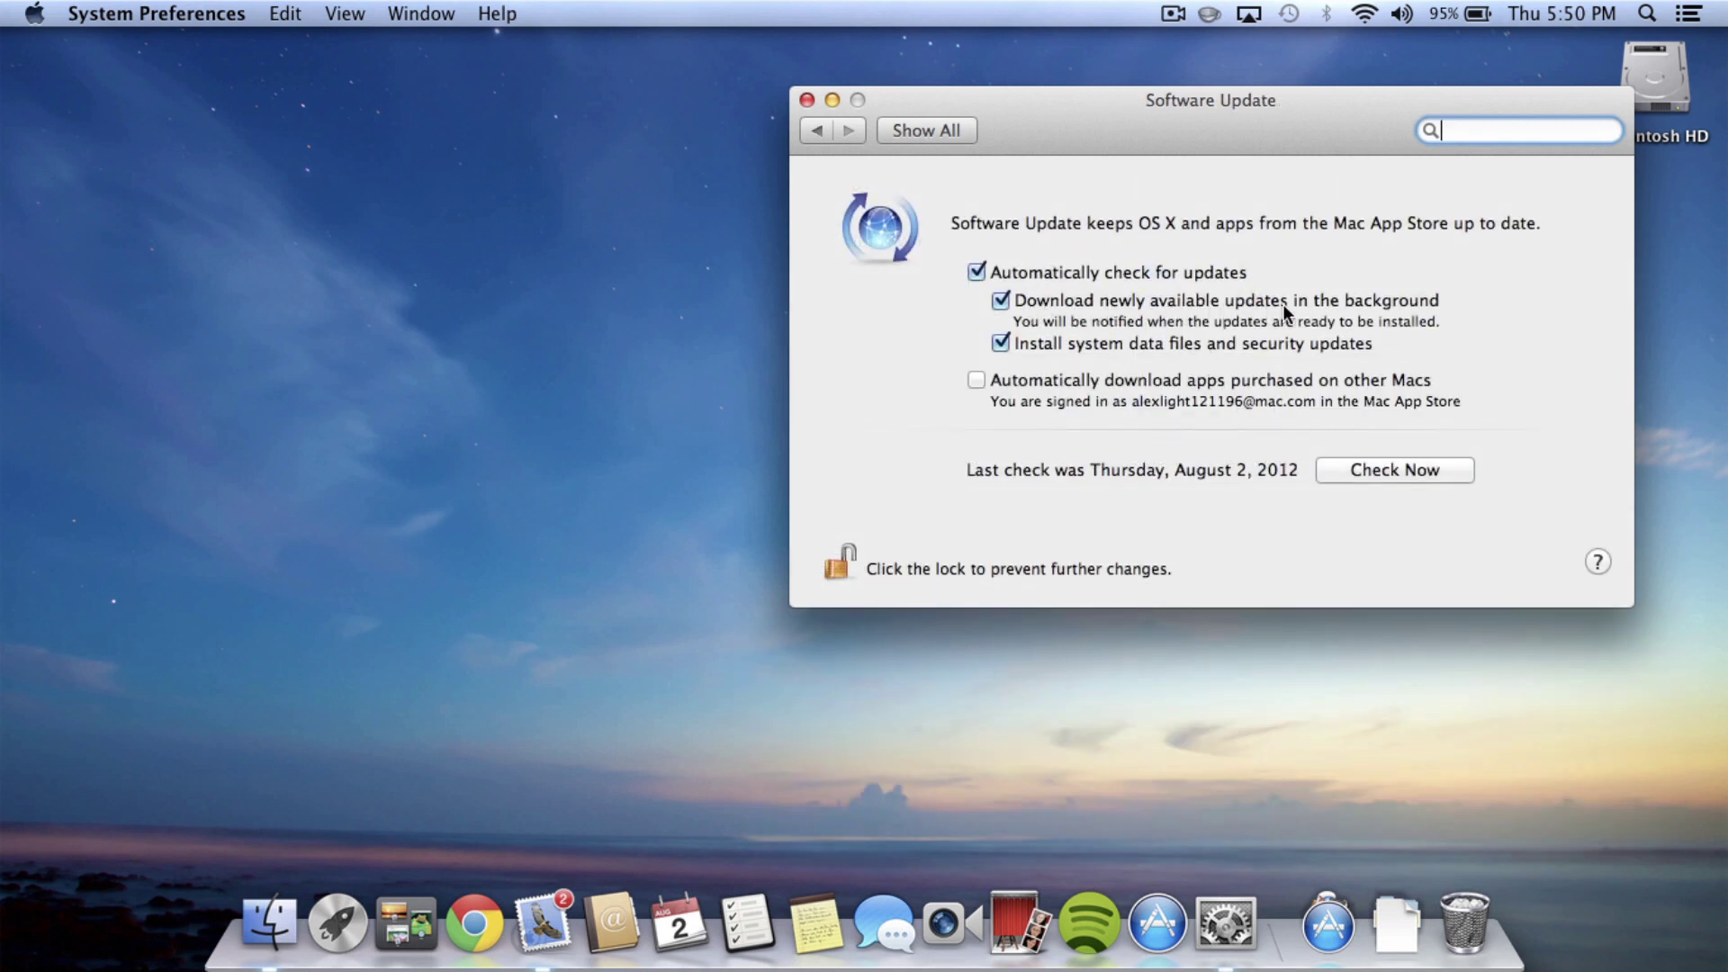
pyautogui.click(1002, 300)
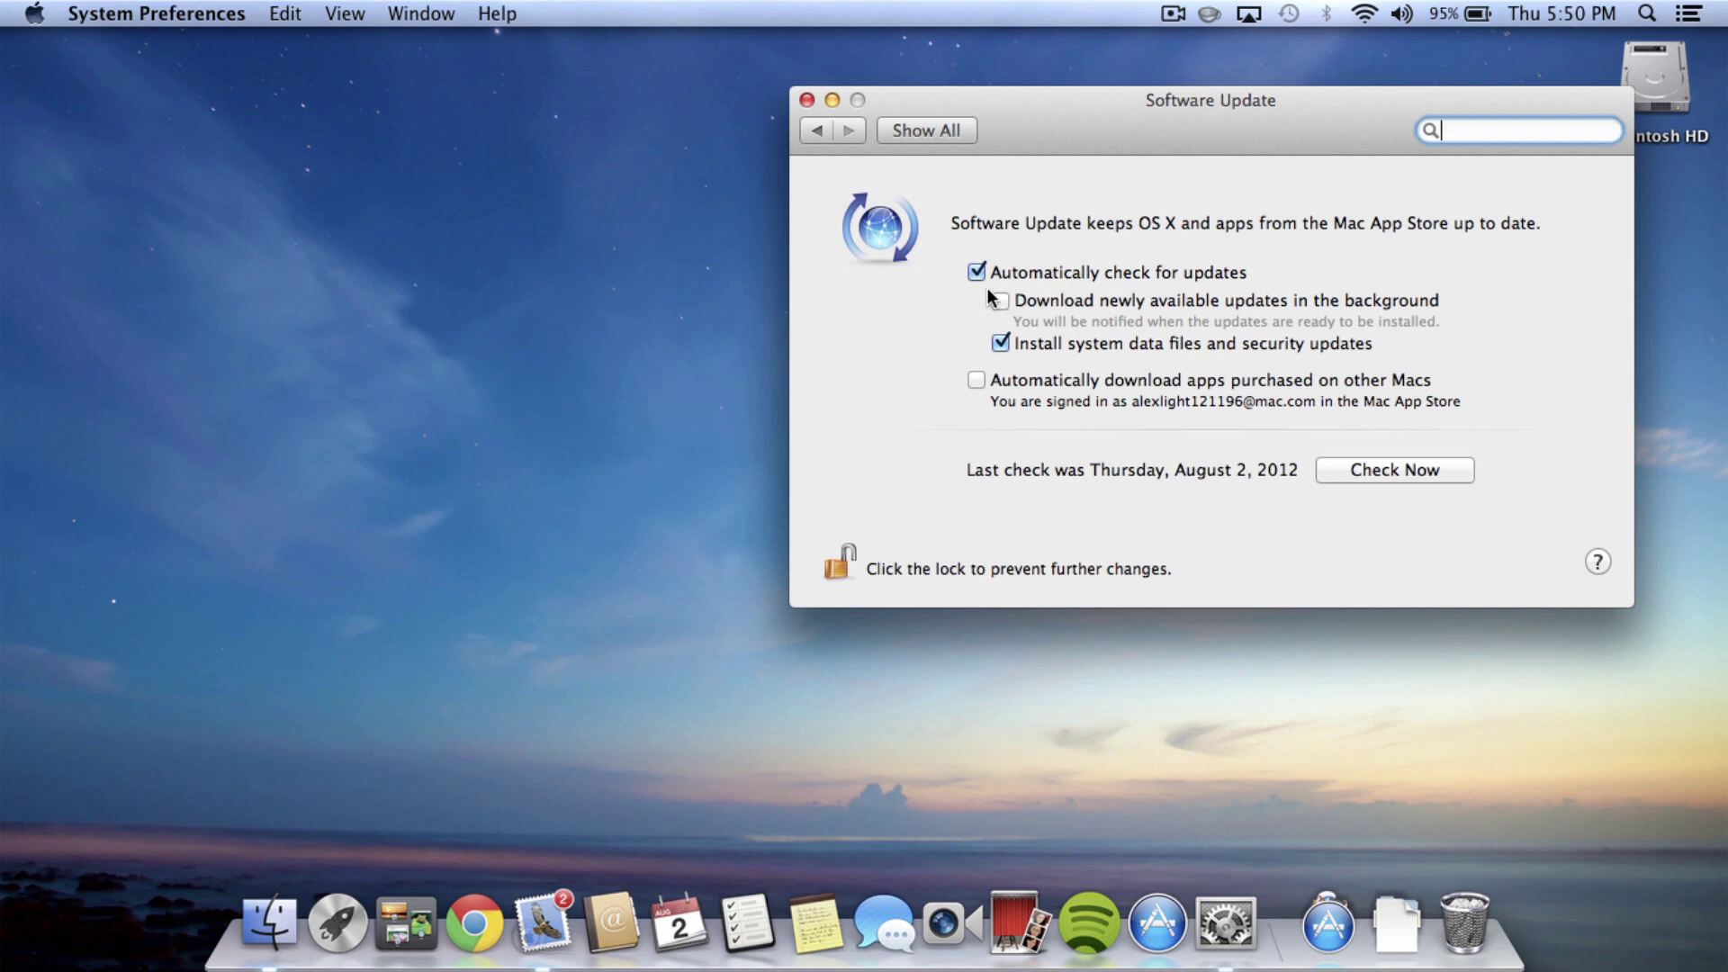
pyautogui.click(938, 130)
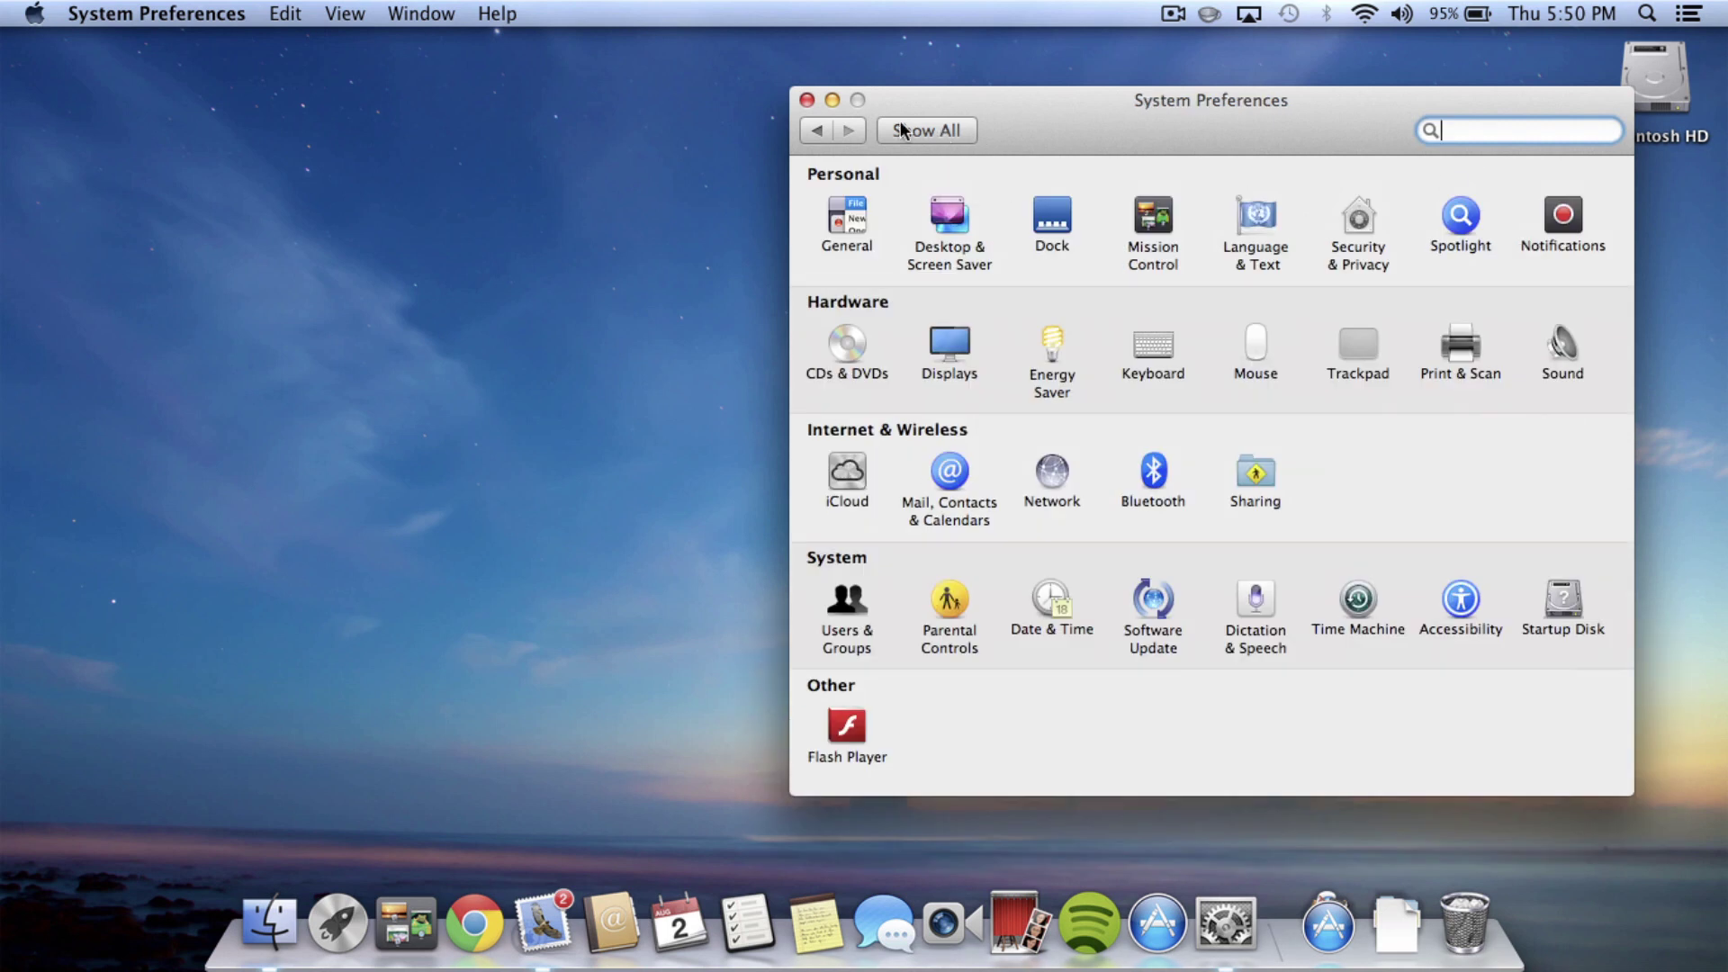
pyautogui.click(806, 99)
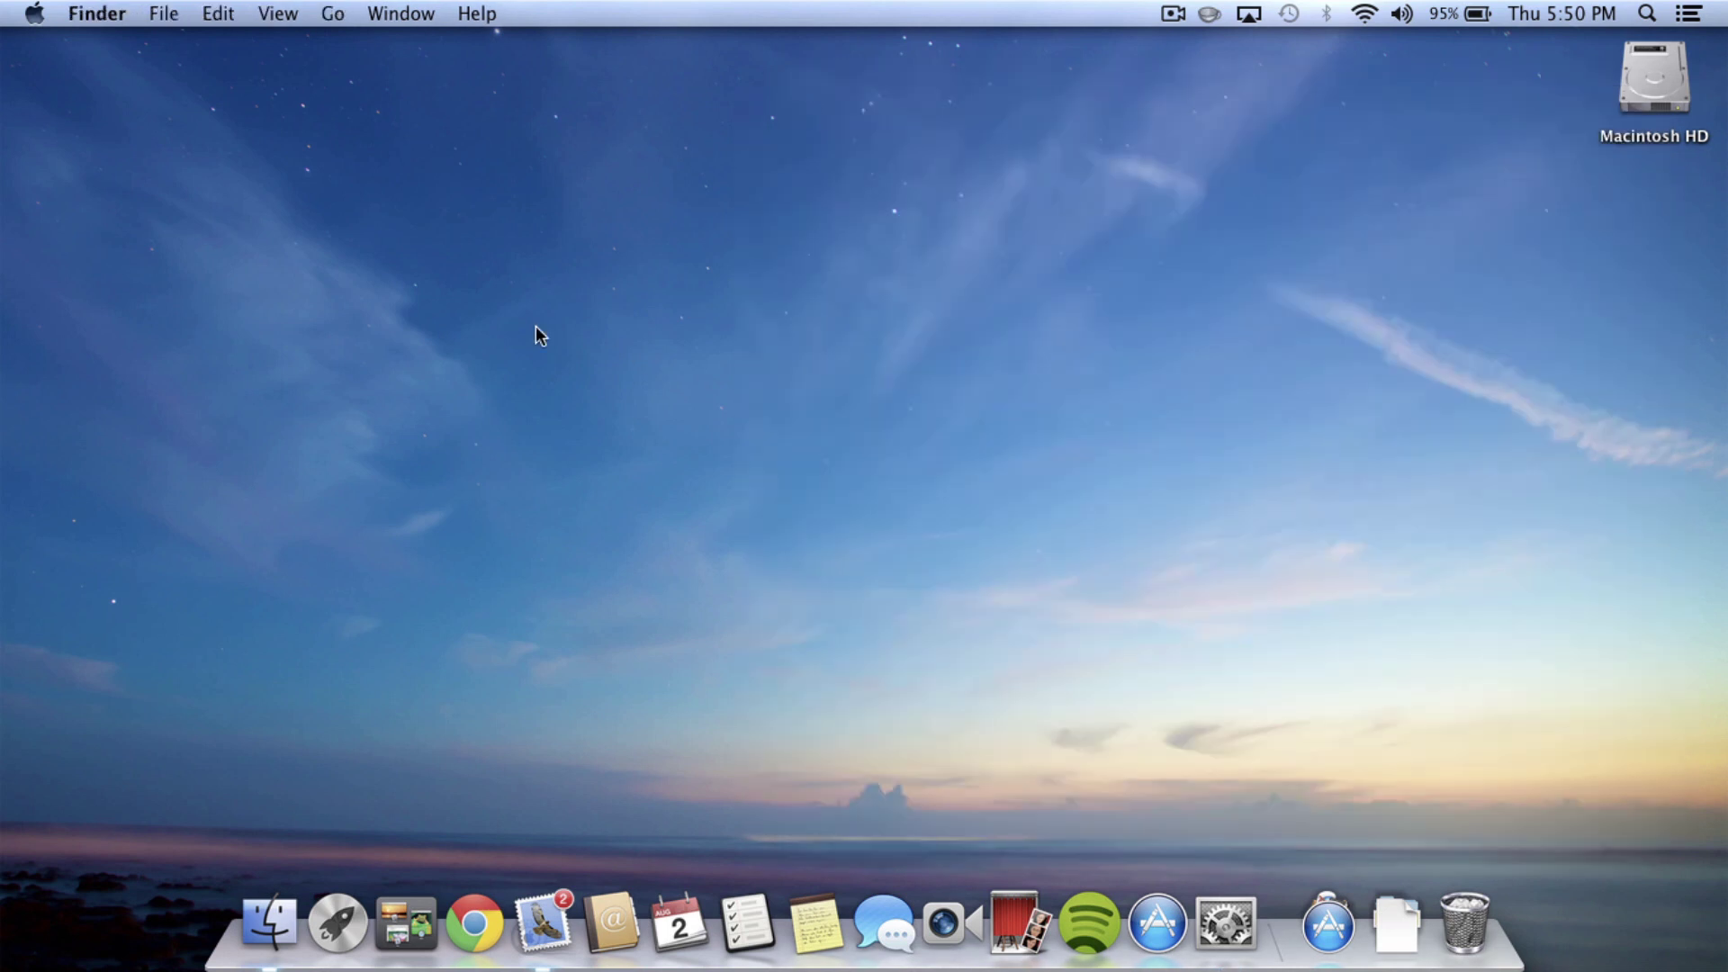
pyautogui.click(40, 16)
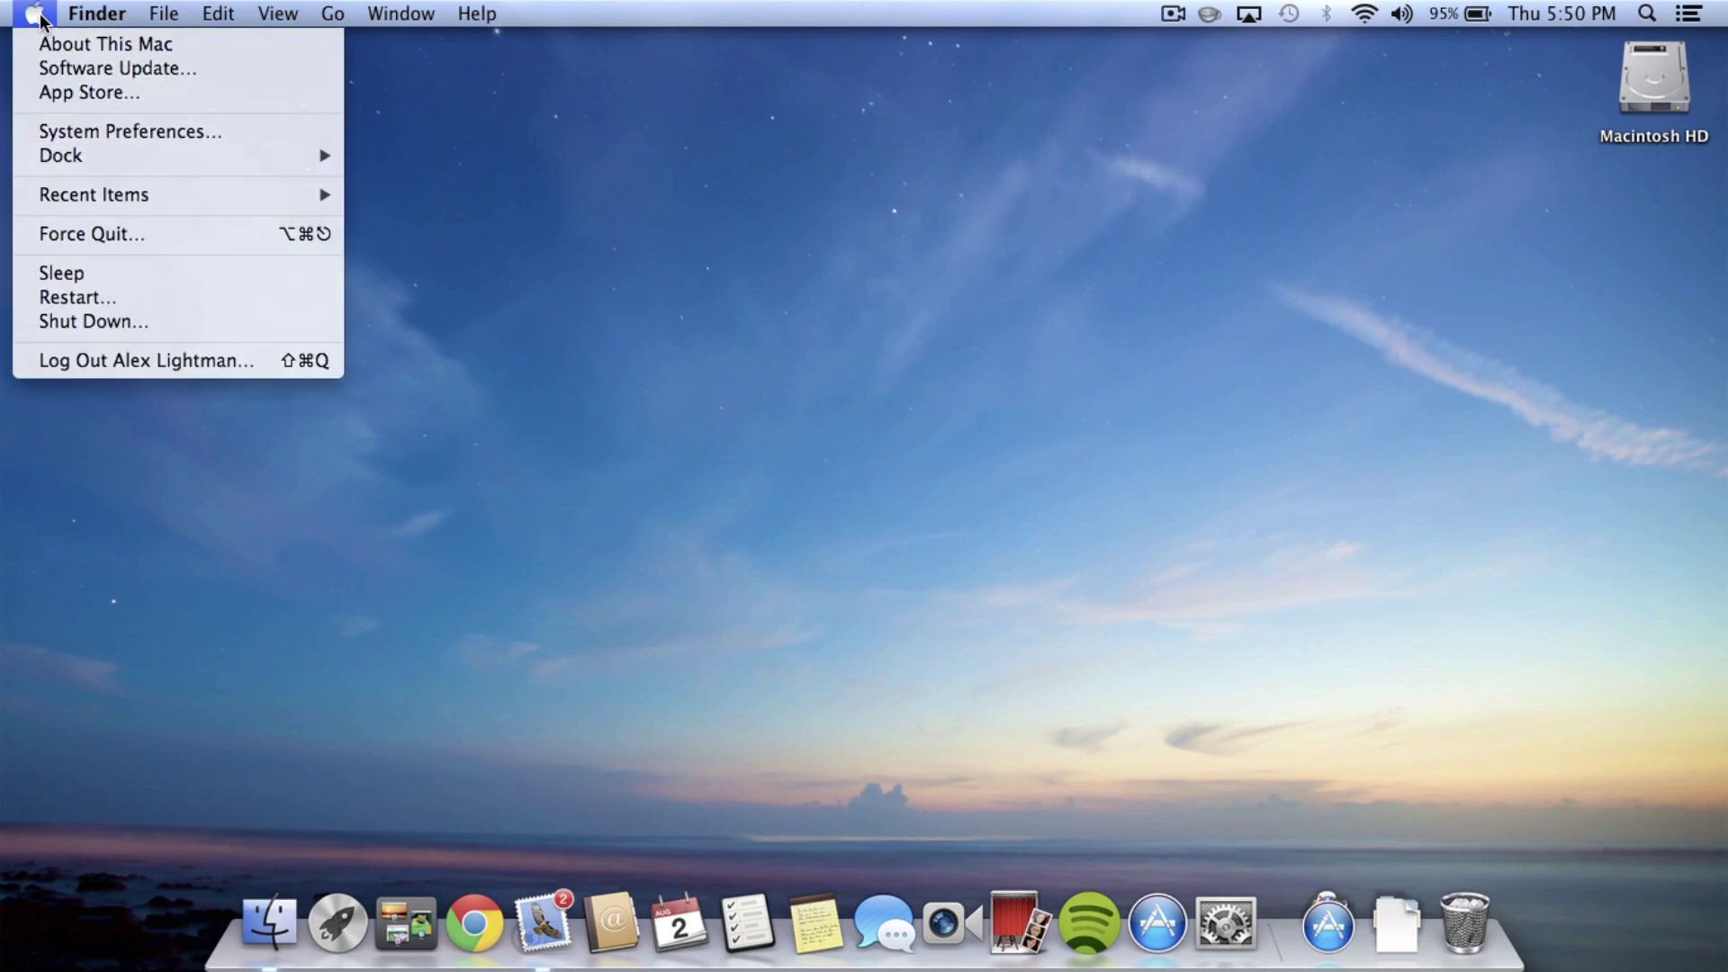
pyautogui.click(42, 18)
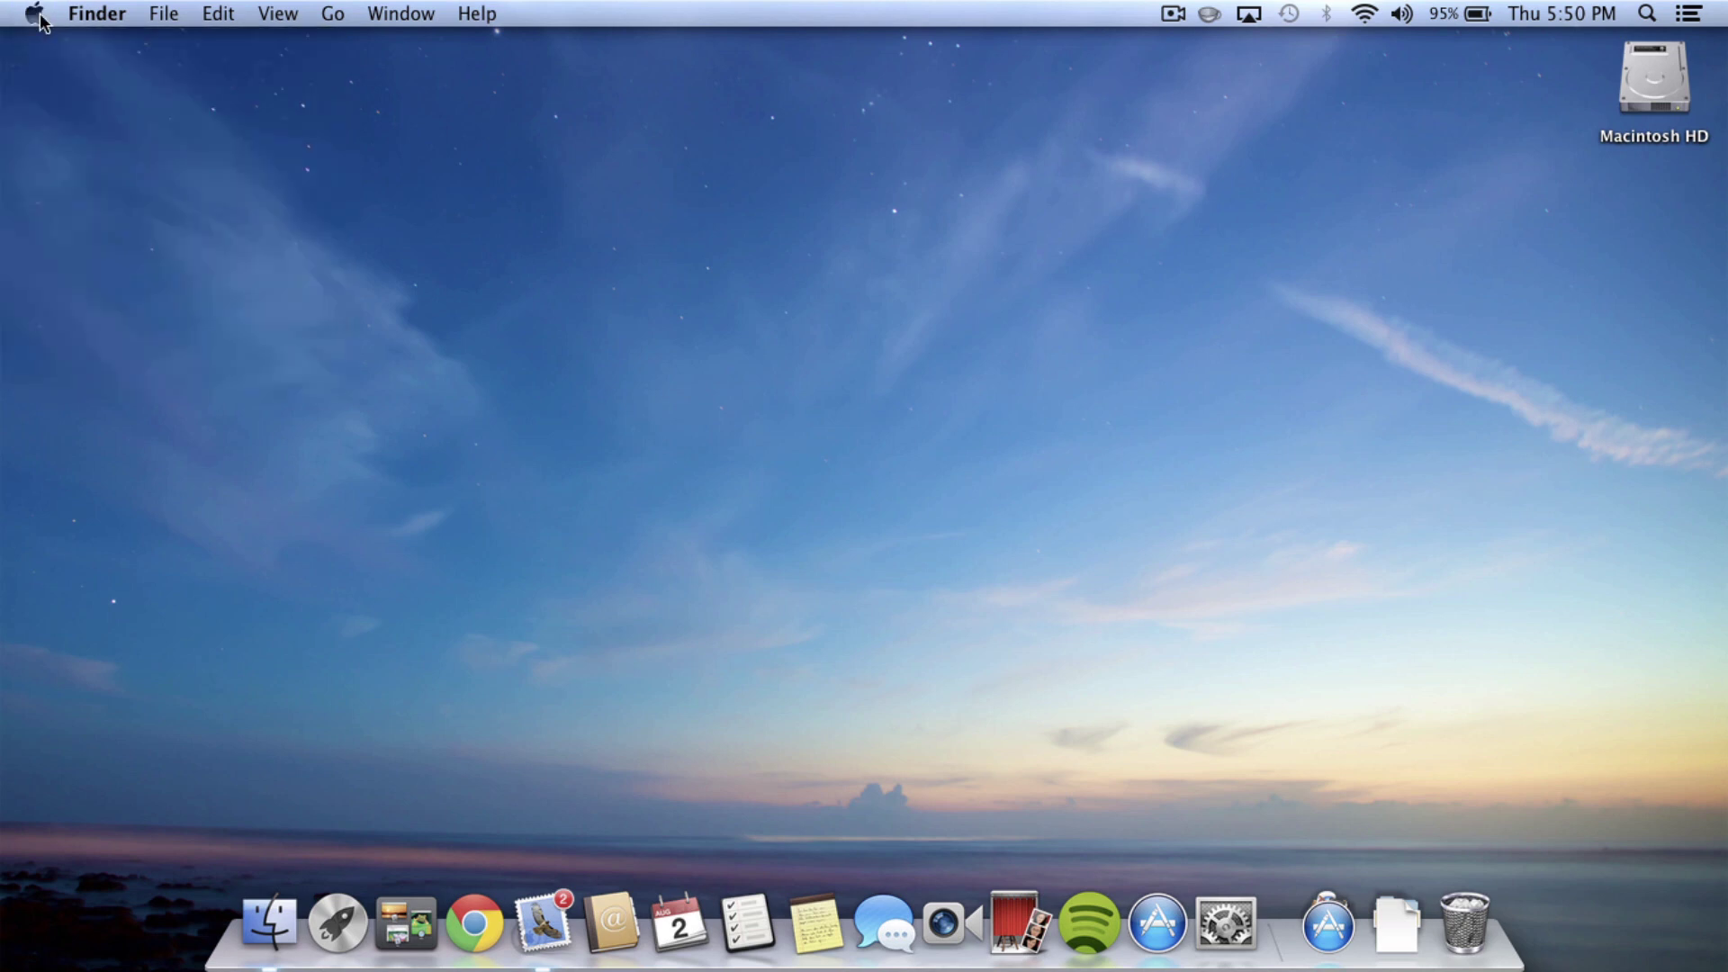